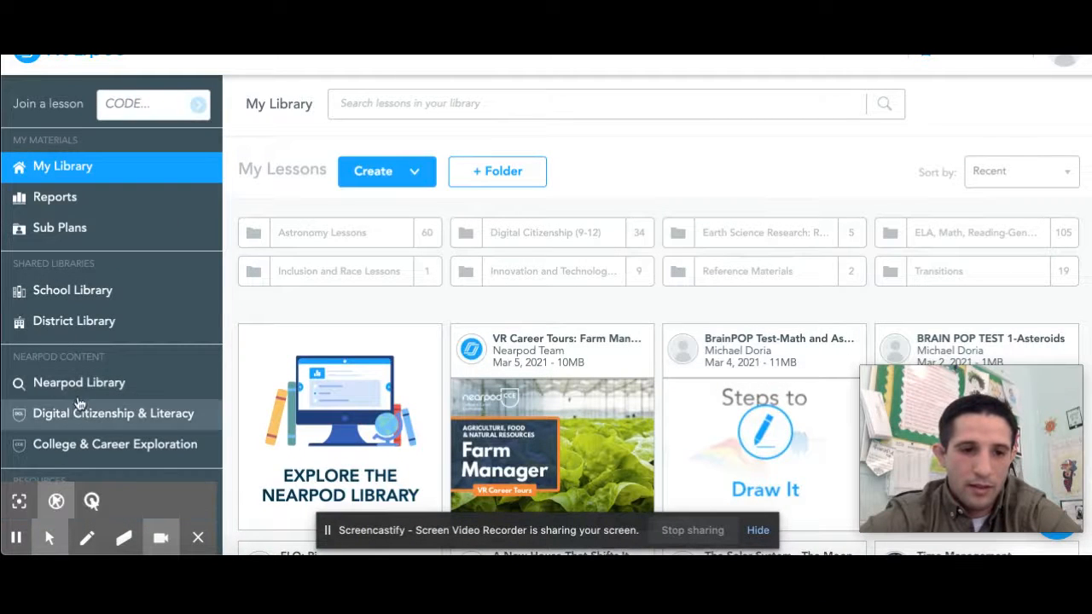
Step: Browse the featured collections in the Nearpod Library and return to My Library
click(79, 383)
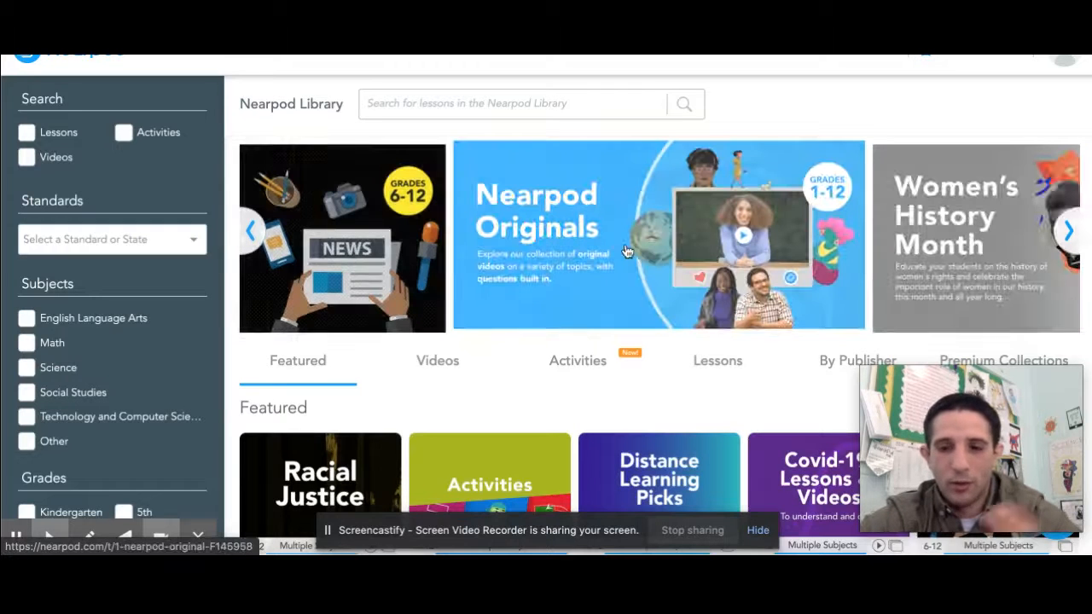
scroll(657, 316, down, 3)
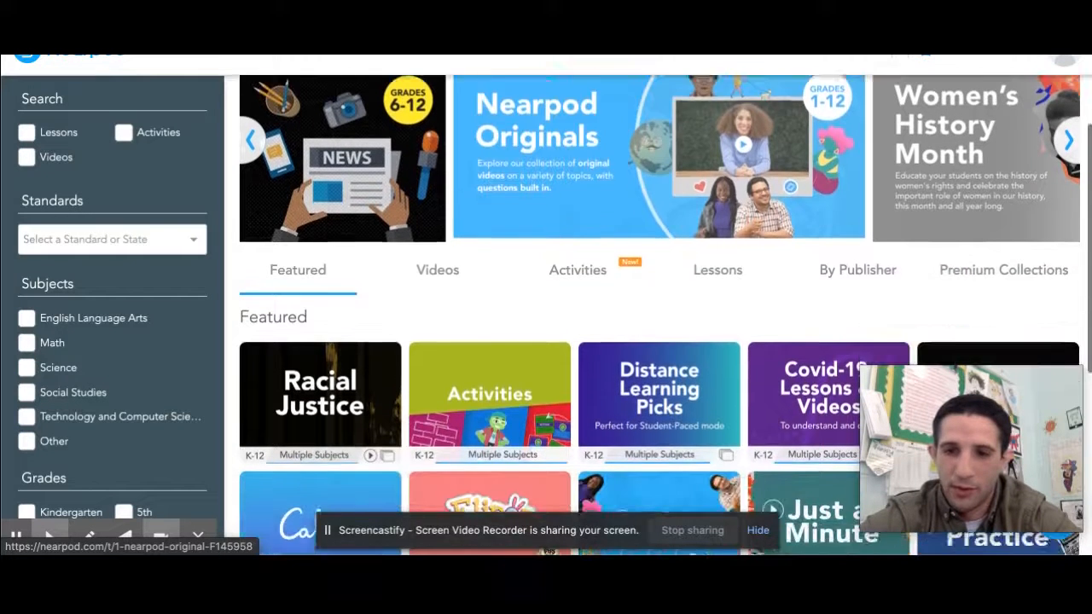
scroll(657, 316, down, 1)
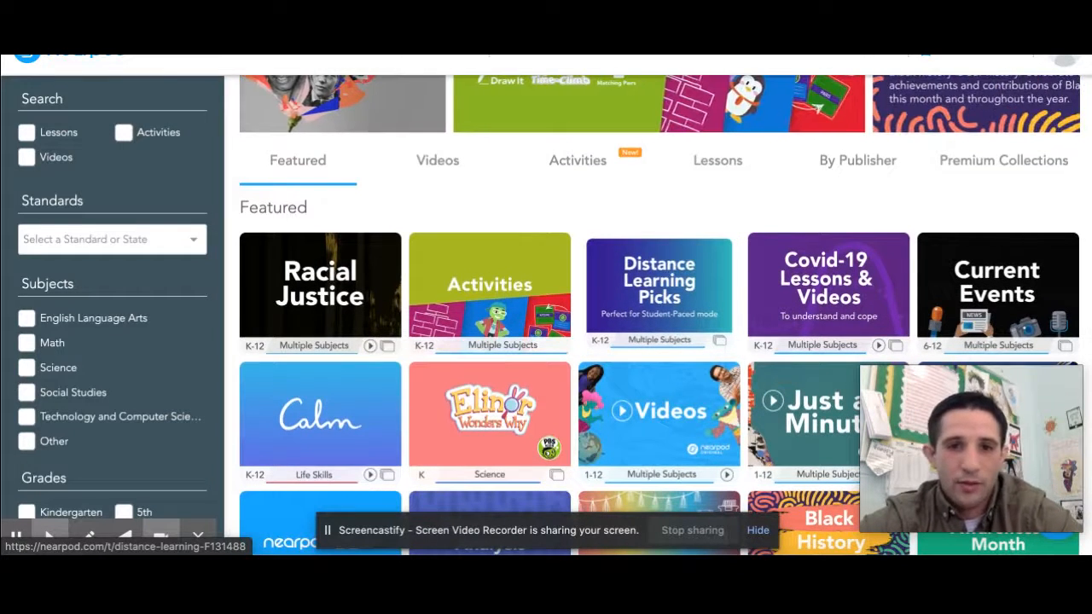
scroll(698, 214, down, 3)
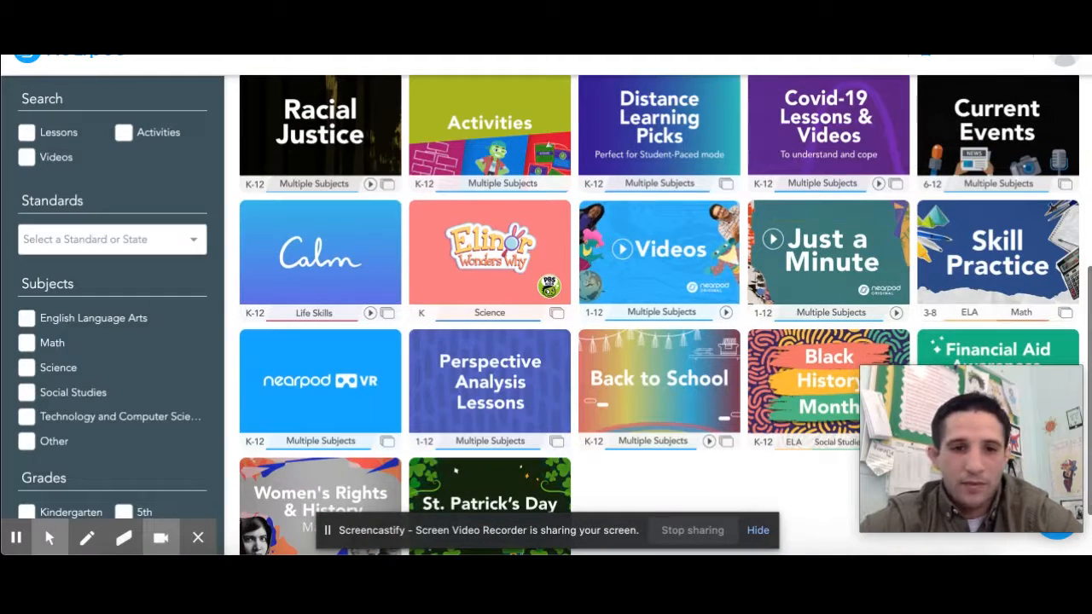
scroll(699, 237, up, 5)
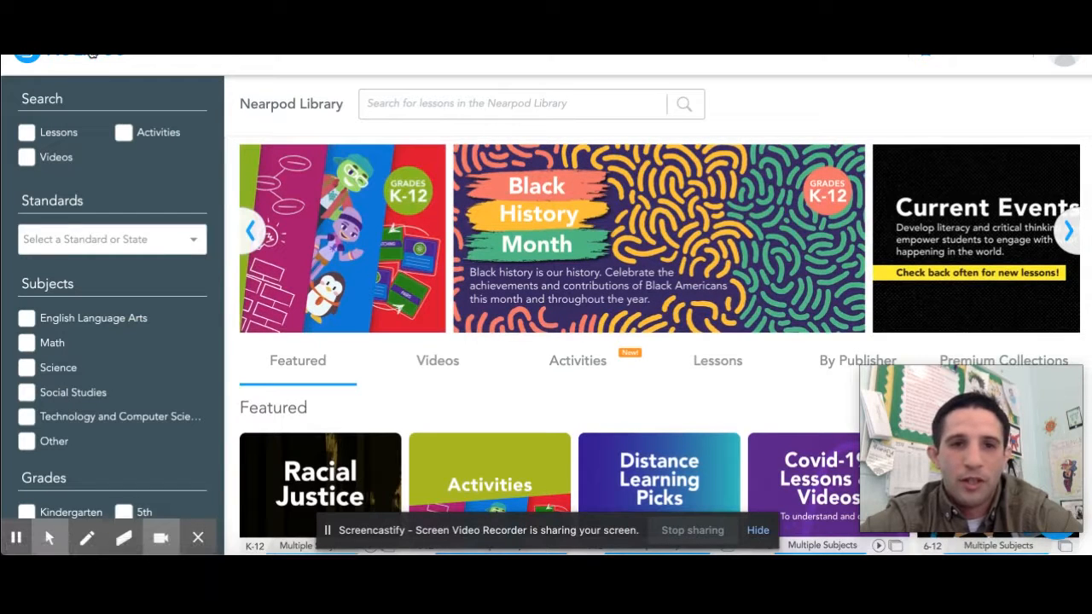
click(91, 52)
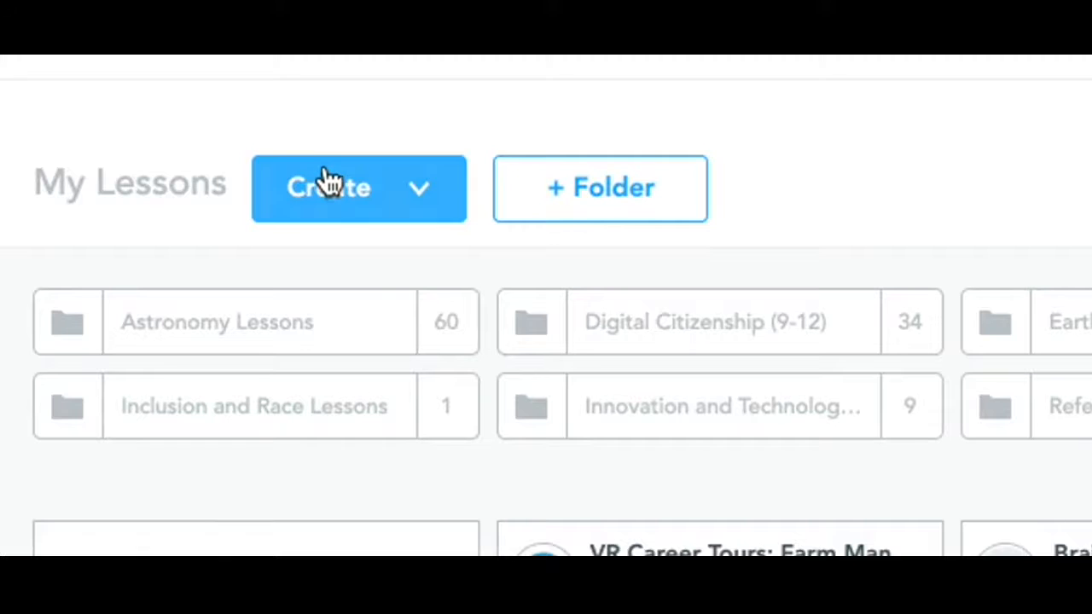
Step: Create a new lesson and title it "Cells"
click(328, 184)
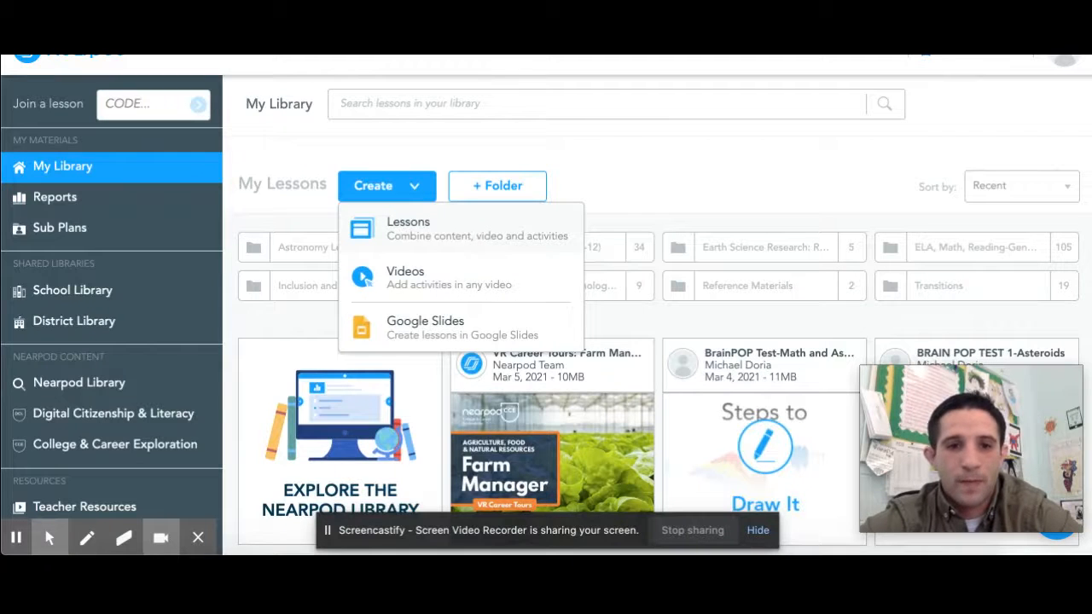
click(478, 239)
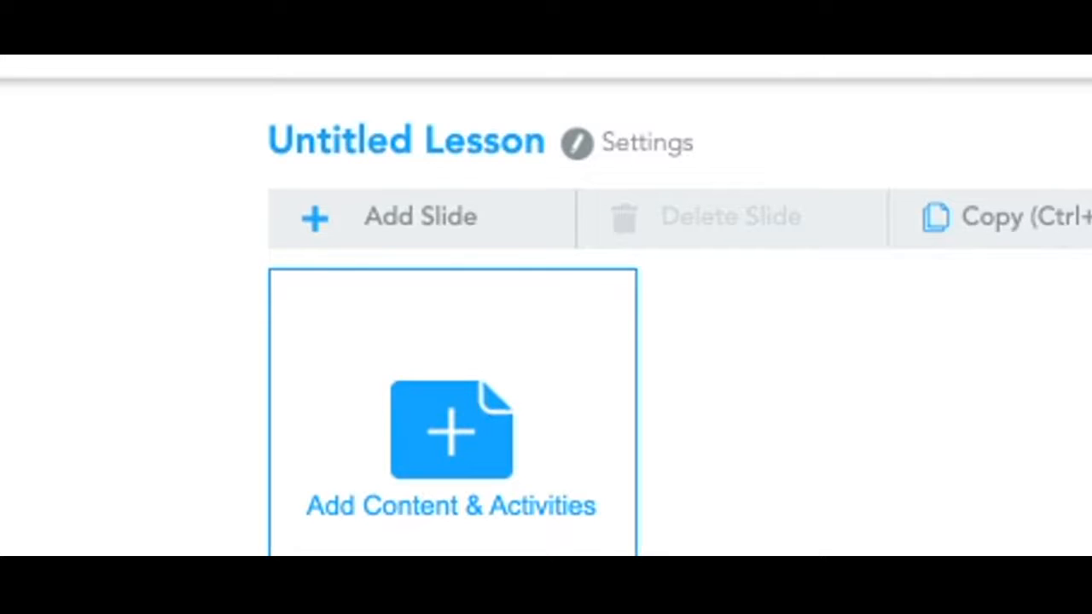
click(434, 137)
text(Ce;)
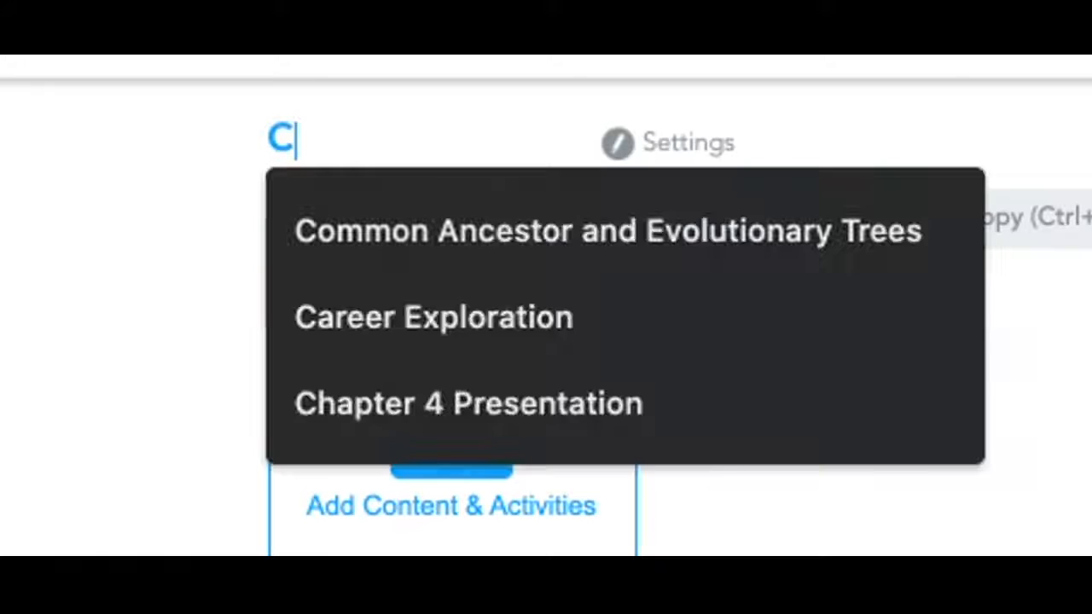
text(lls)
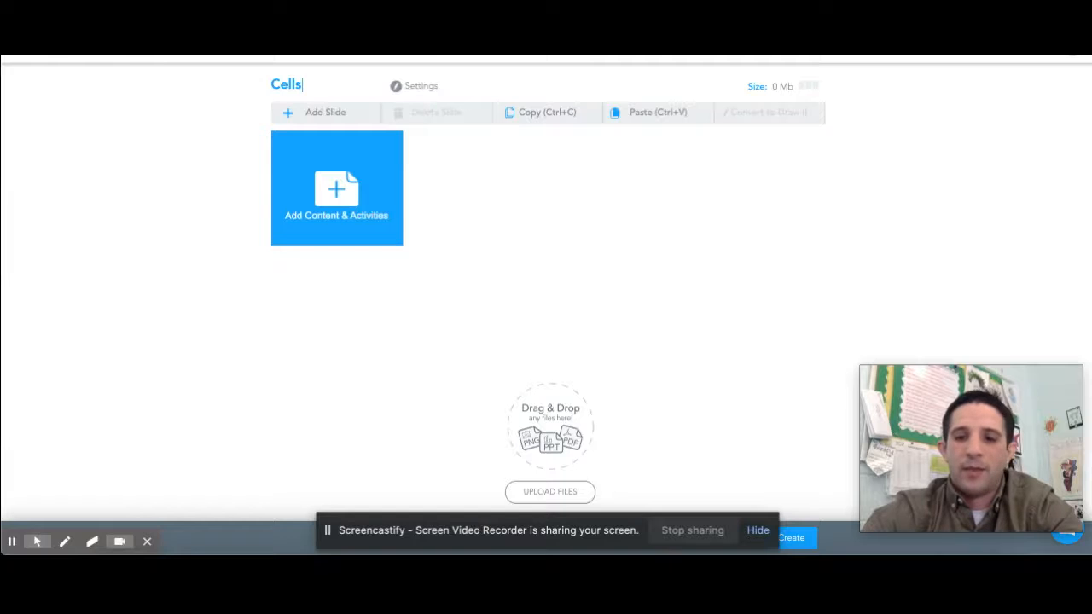
Step: Add a Slide content item to the lesson and hide the screen-sharing notice
click(339, 198)
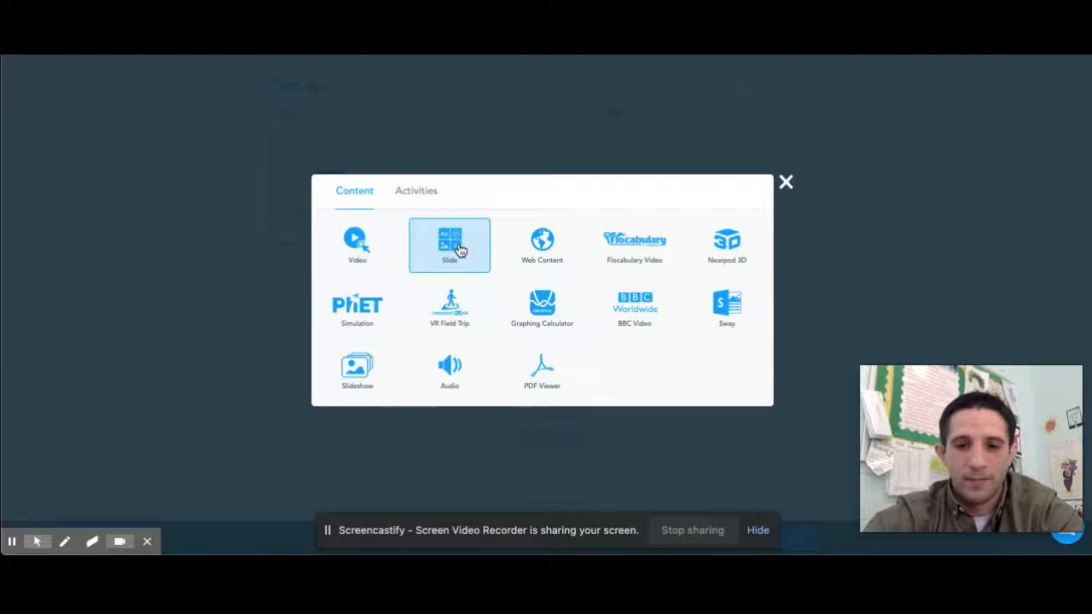
click(450, 245)
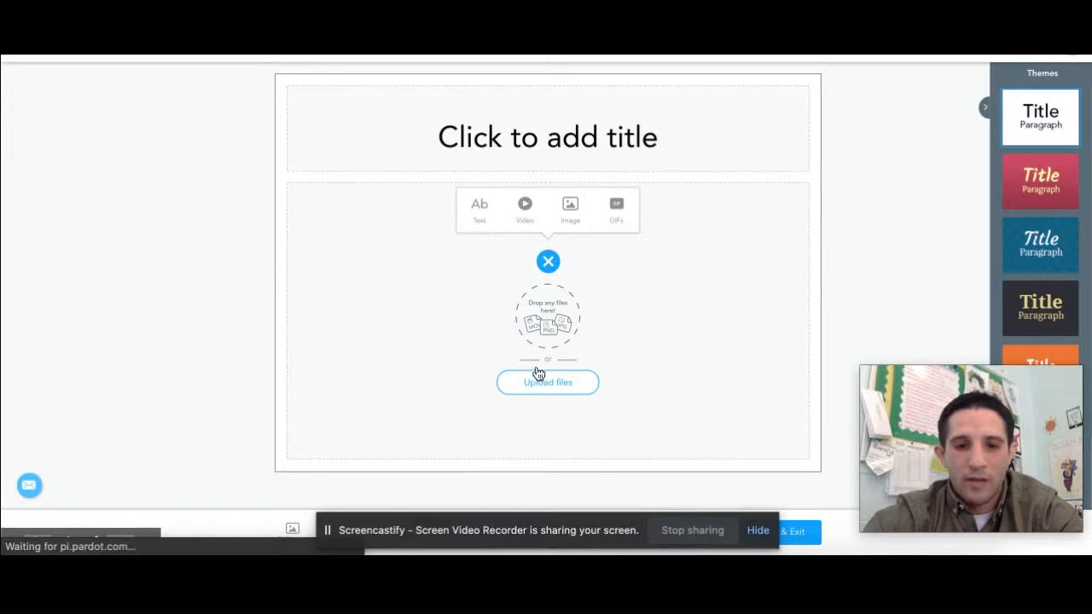
click(757, 530)
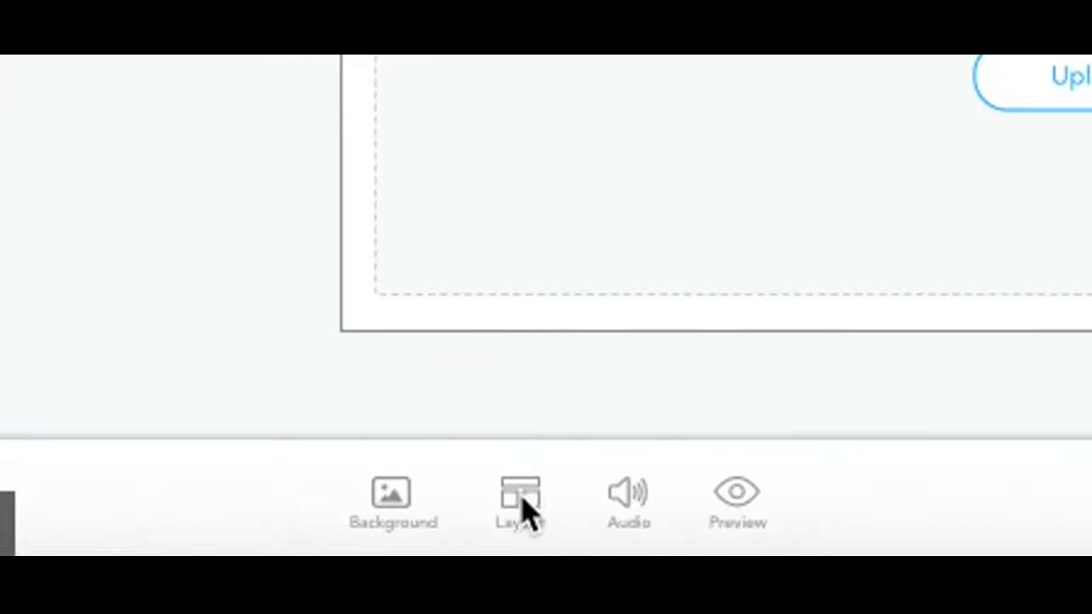
Step: Try the title + two elements and title + one element layouts, and settle on the One element layout for the slide
click(527, 516)
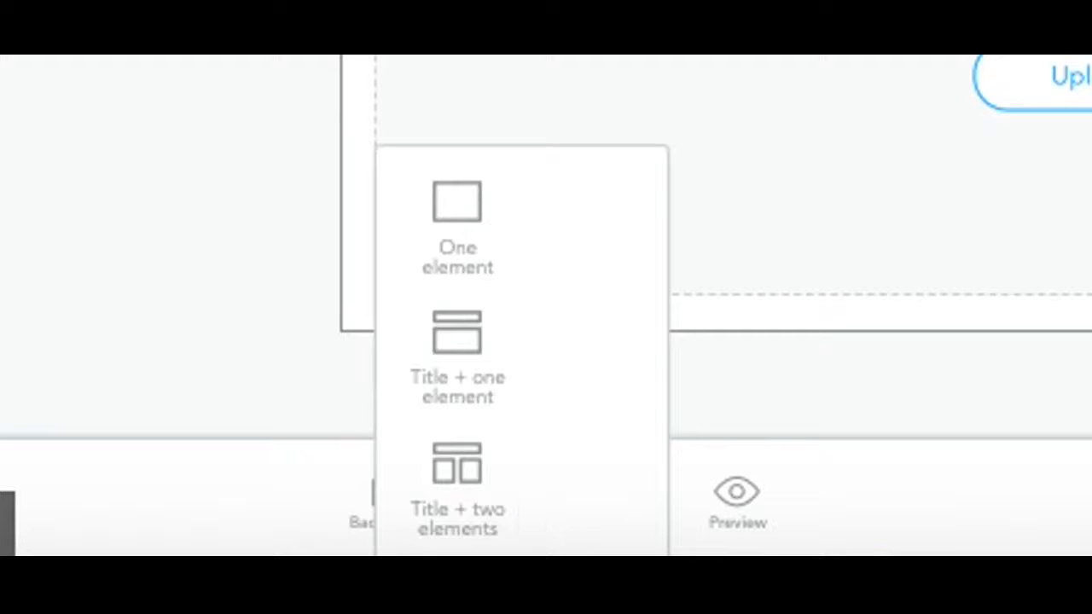
click(461, 485)
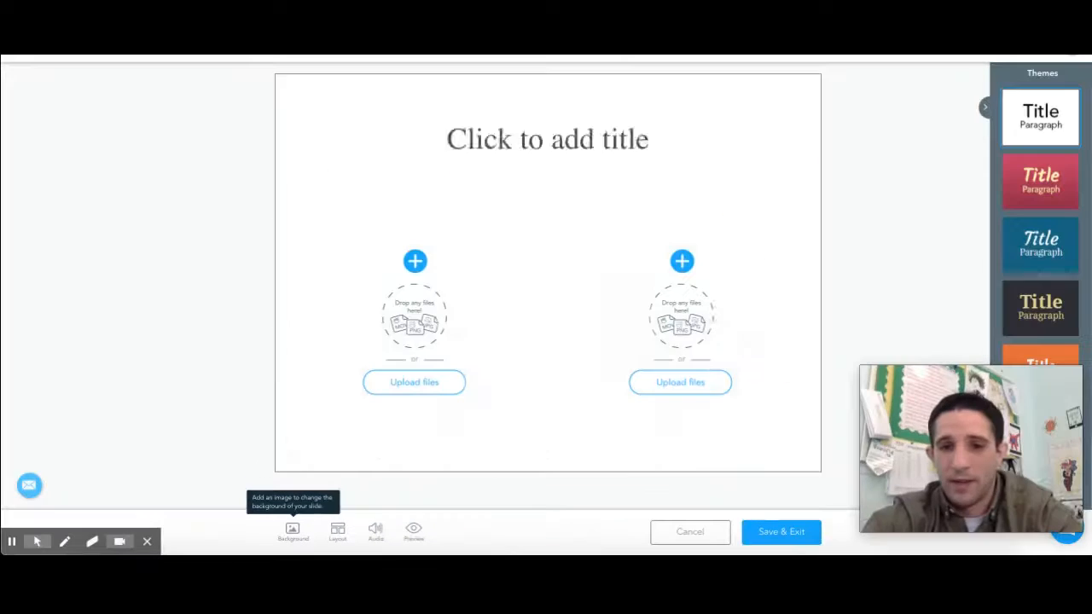
click(344, 541)
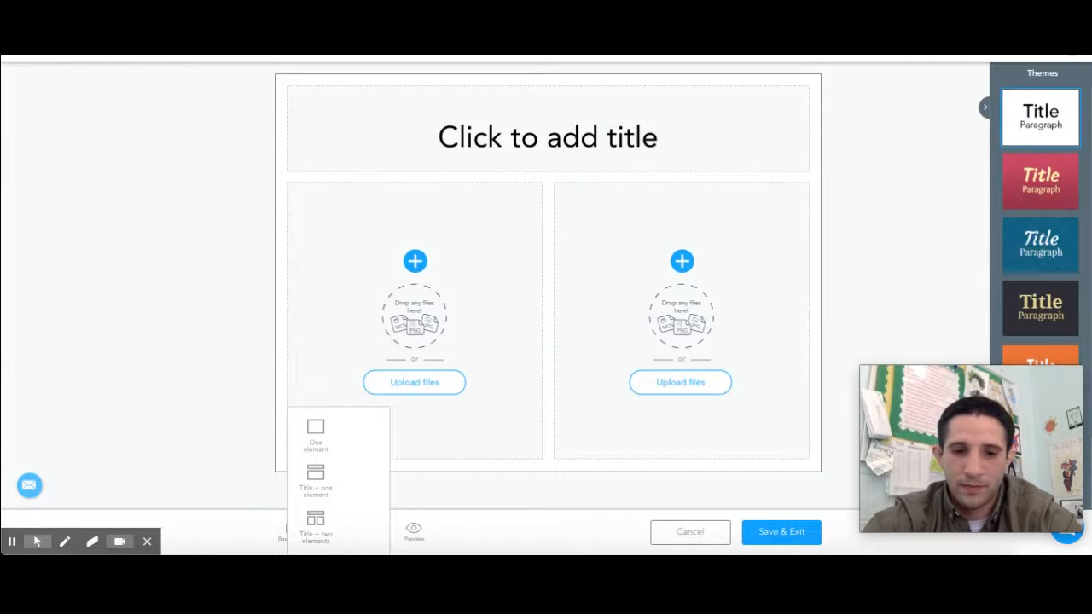
click(316, 478)
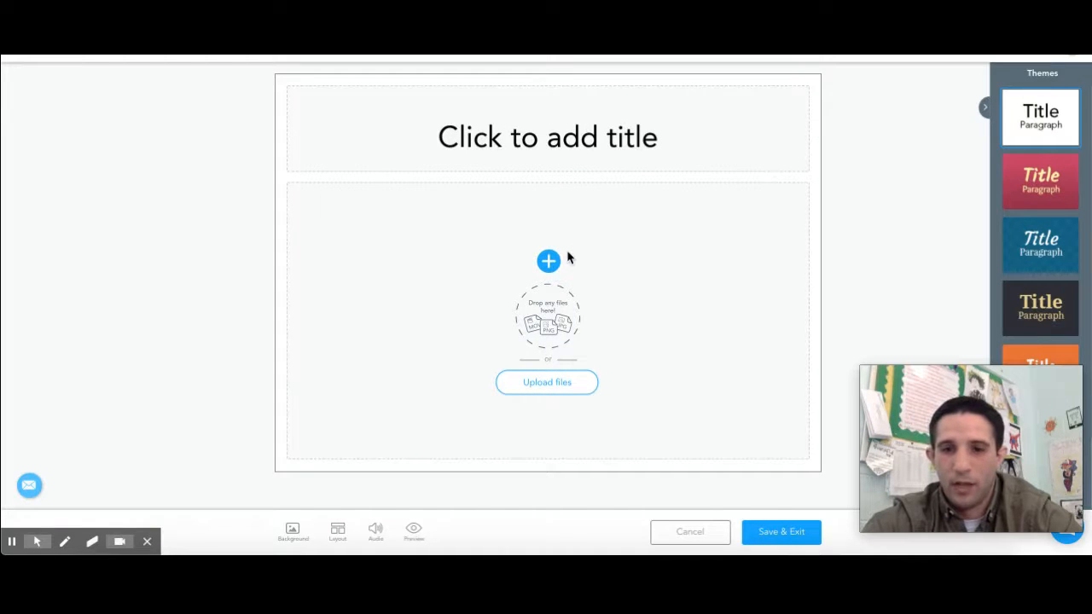
click(337, 530)
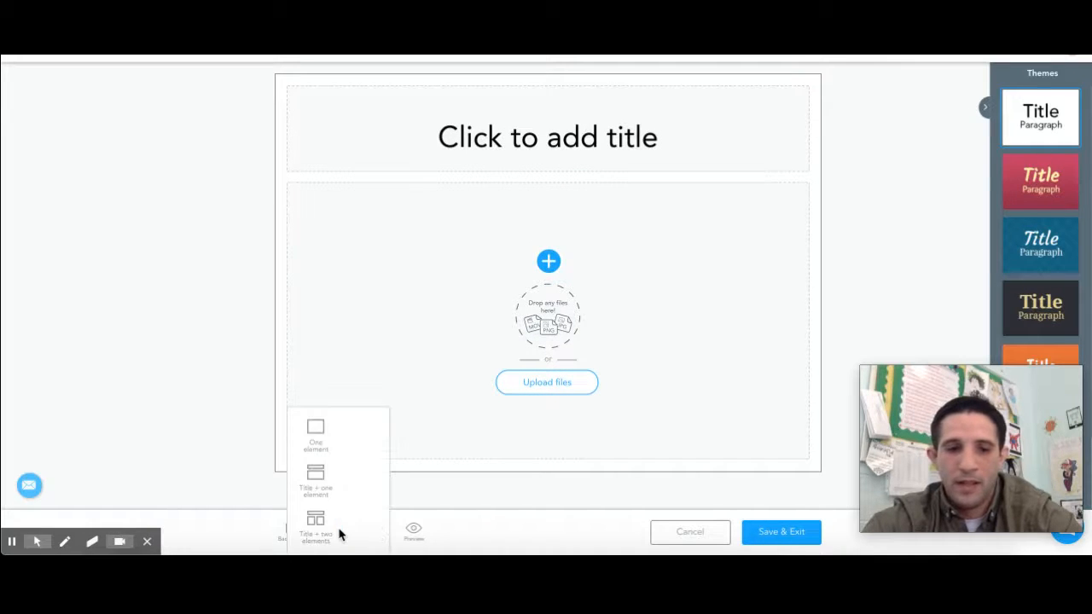
click(315, 436)
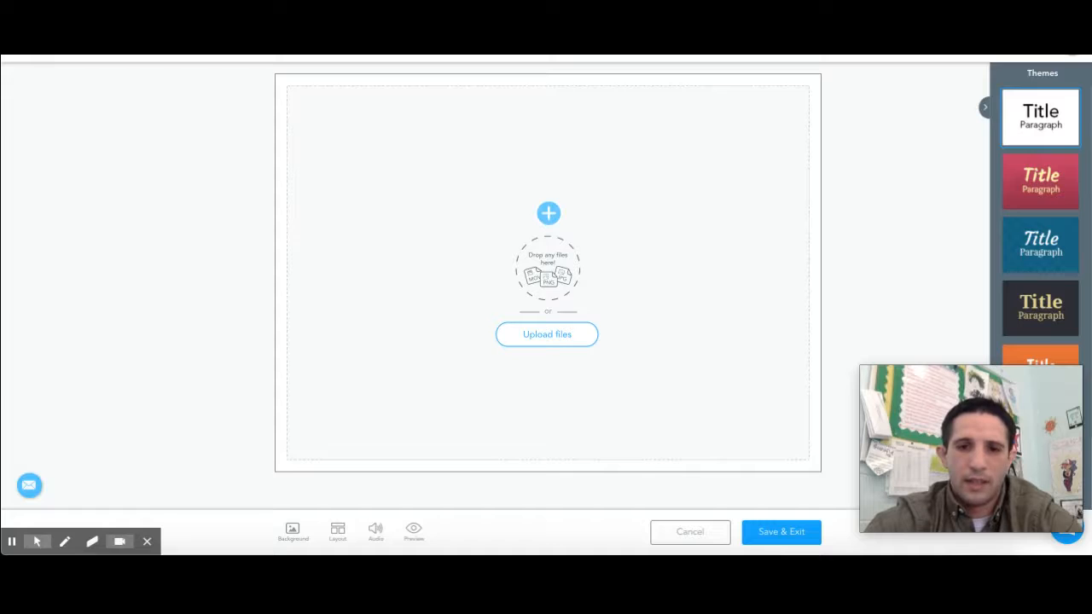
Step: Search images for "blank sign" and insert the second-page photo of a man holding up a blank sign into the slide
click(550, 213)
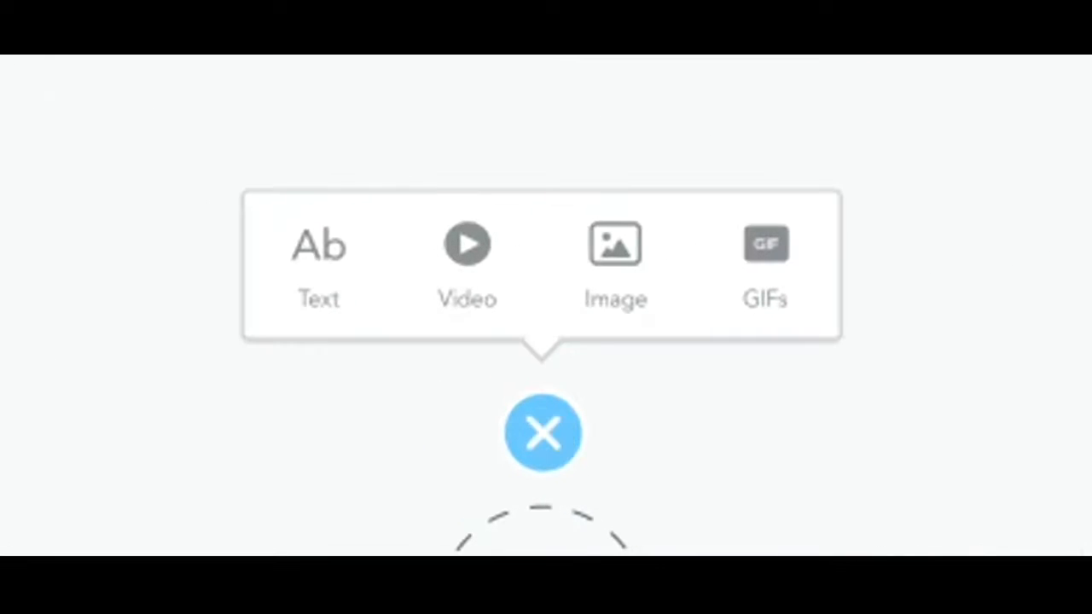
click(617, 308)
click(565, 183)
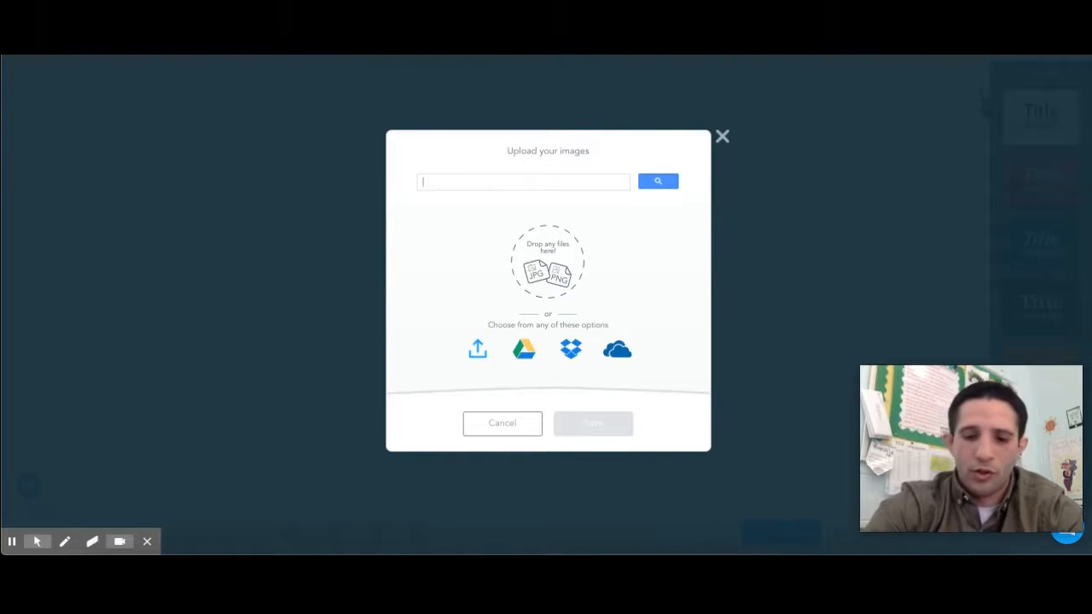
text(blank sign)
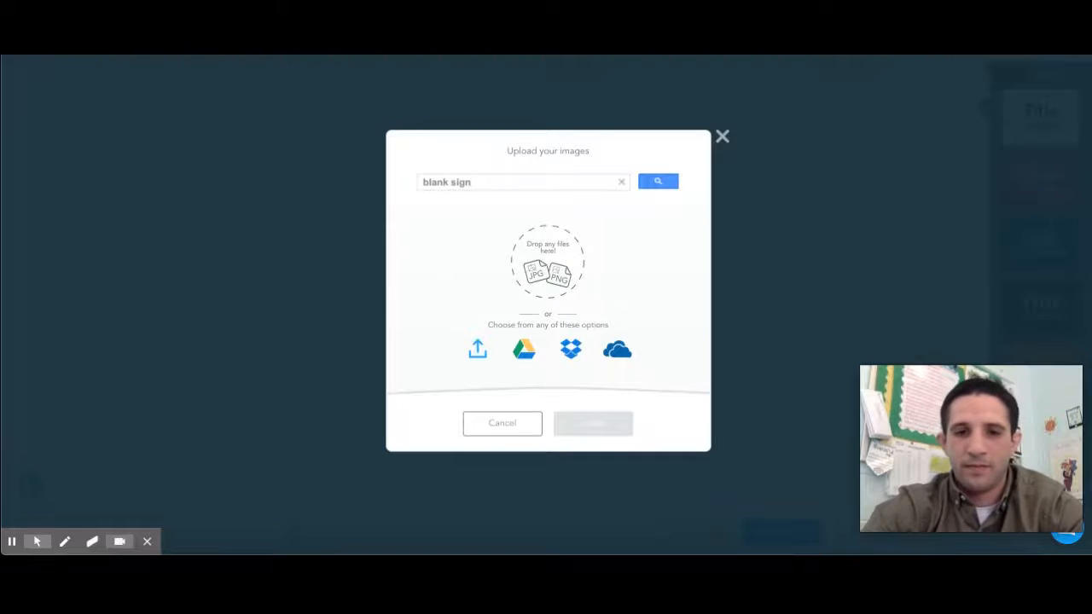
key(Return)
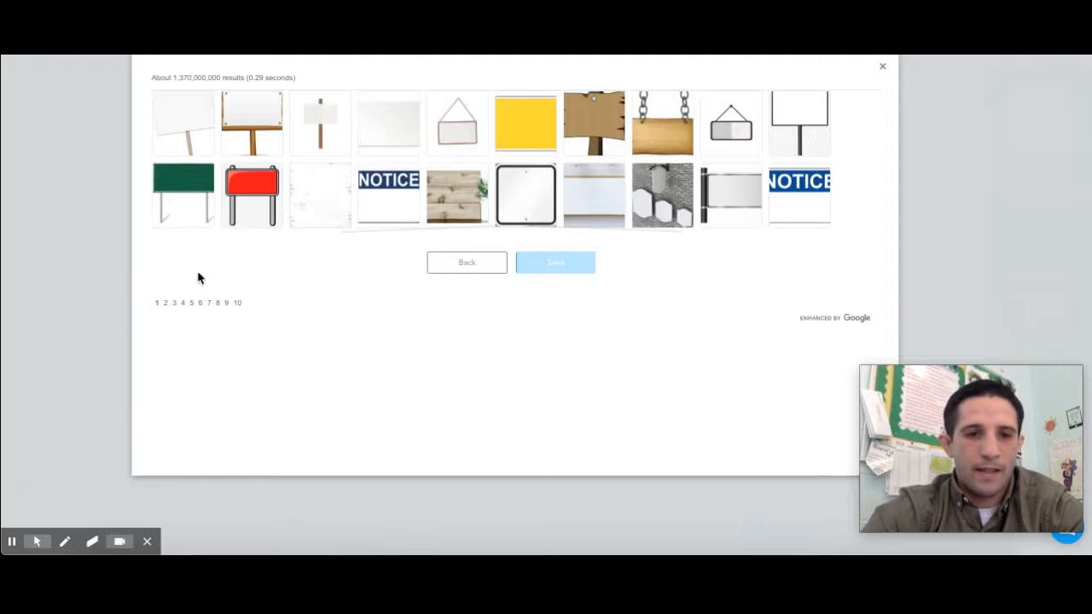
click(166, 304)
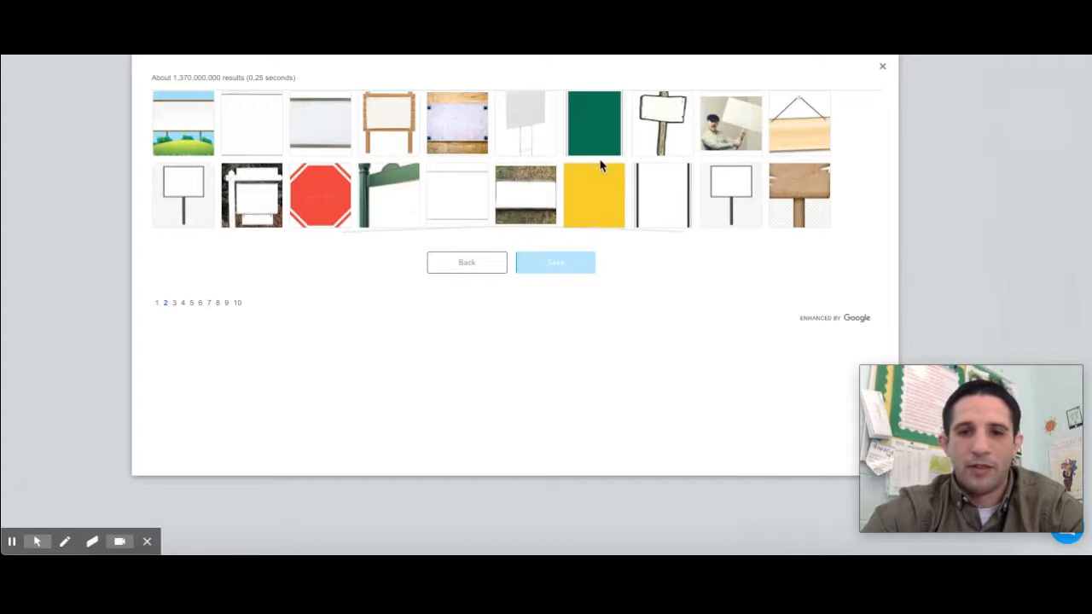
click(730, 123)
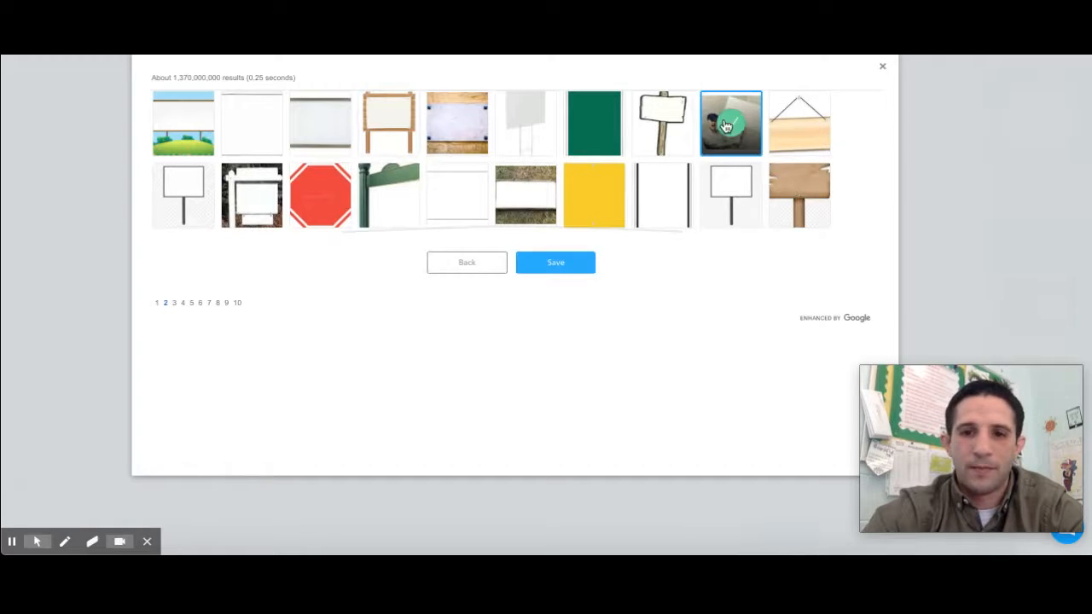
click(555, 262)
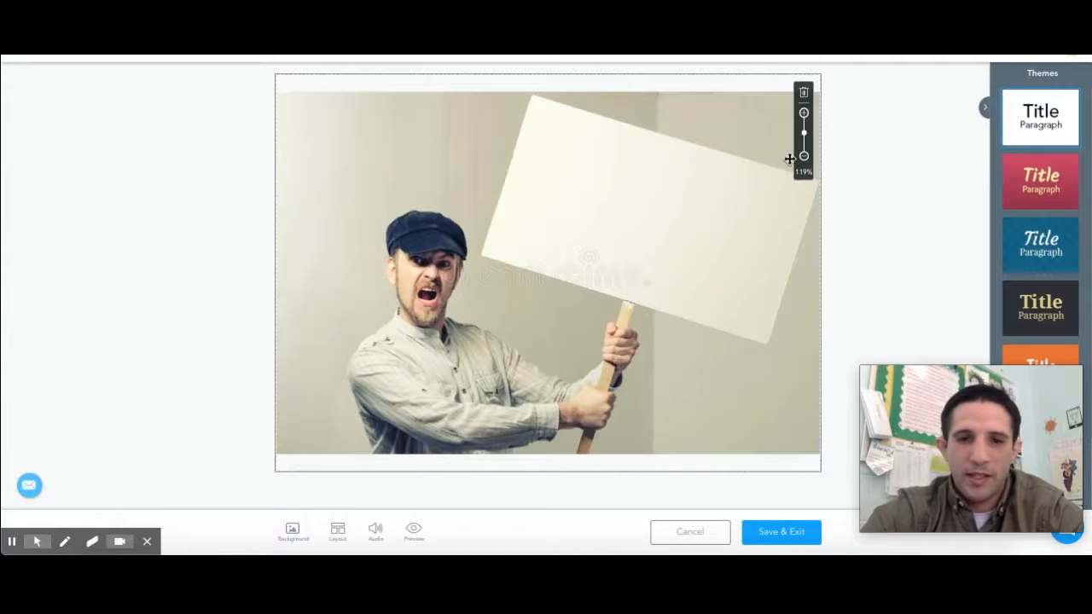
Step: Enlarge the sign photo to 145%, shift it left and slightly down in the frame, and save the slide with the white theme
click(805, 134)
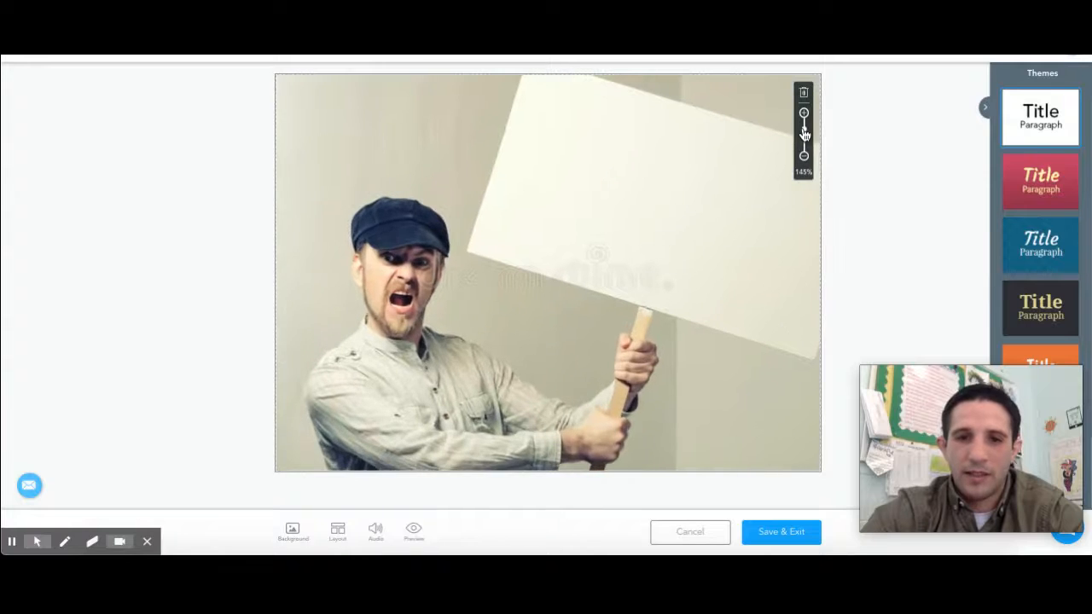
drag(709, 188, 658, 199)
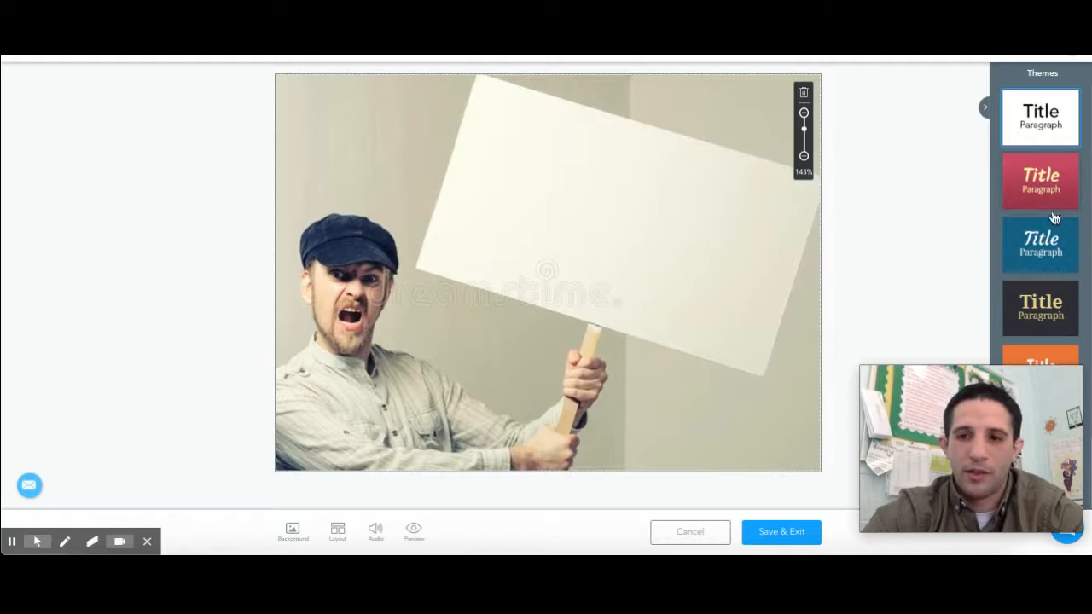
click(1050, 255)
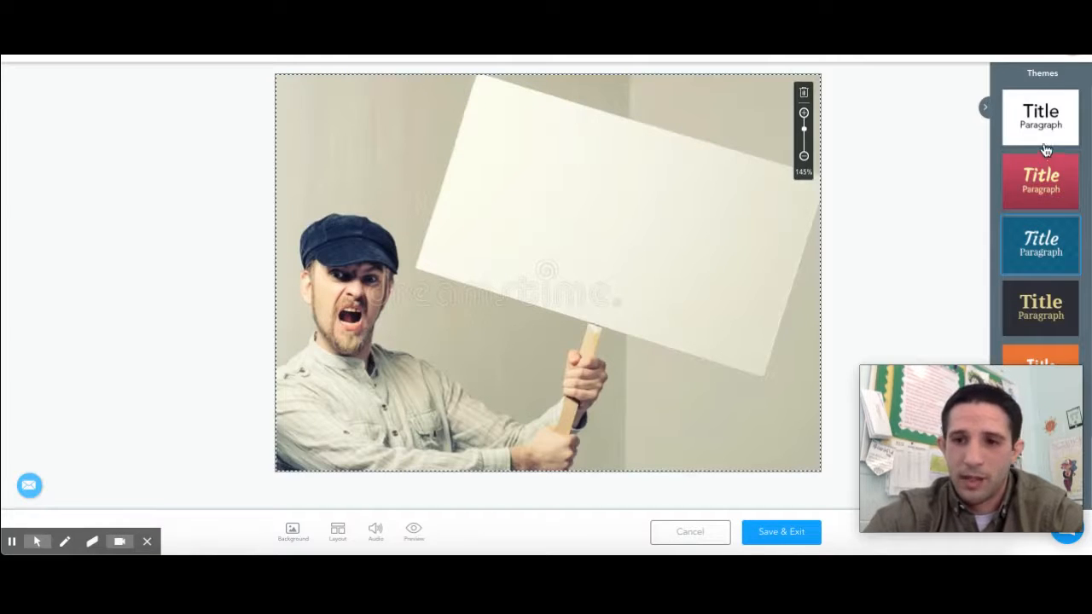
click(1039, 119)
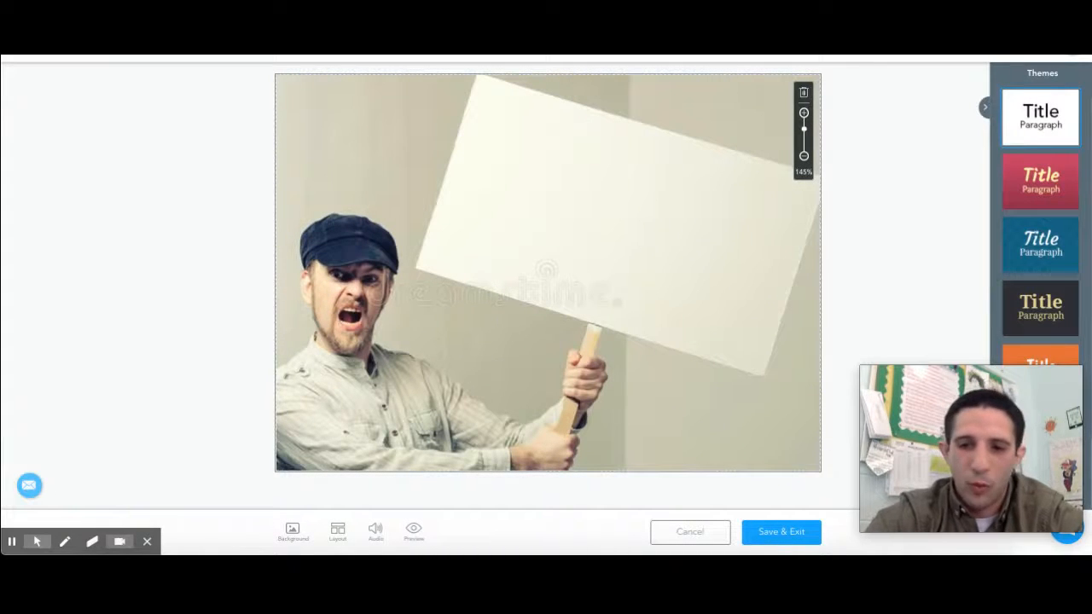
click(802, 535)
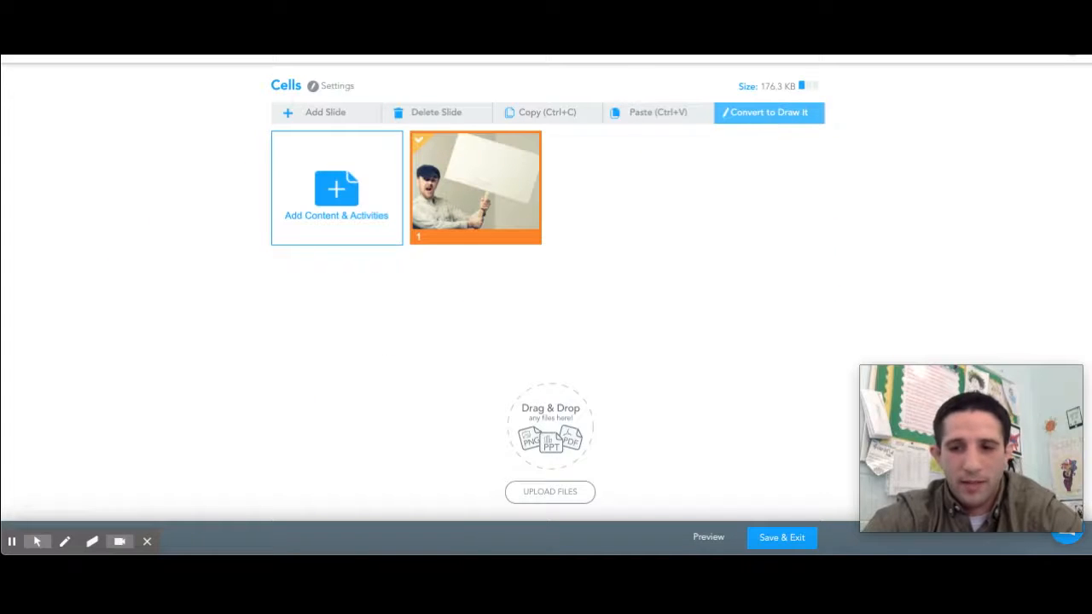
Step: Convert the sign photo slide to a Draw It activity, keeping a copy of the original slide
click(758, 113)
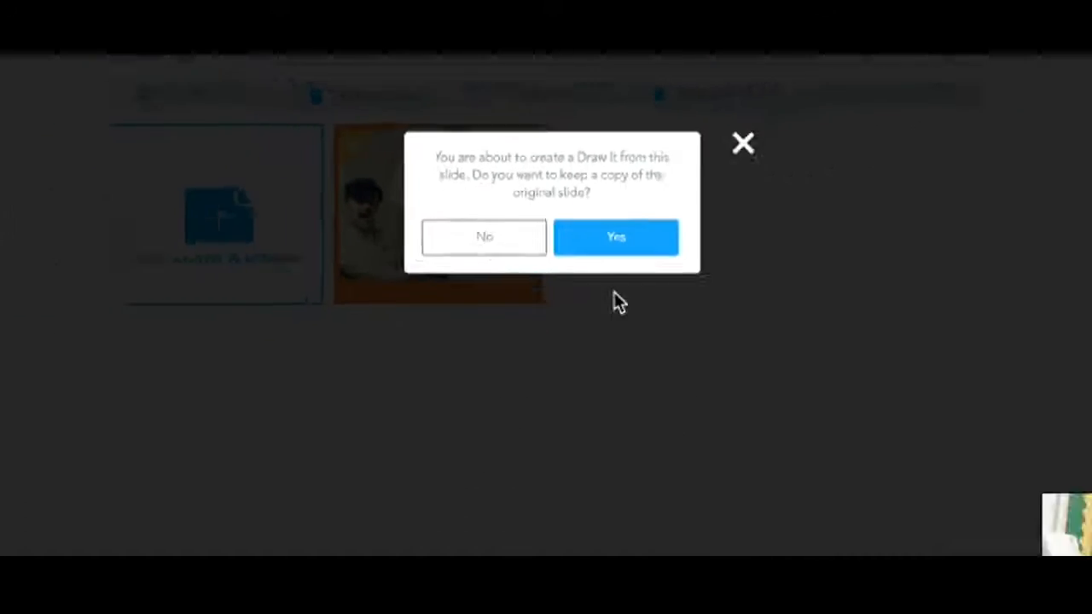
click(587, 205)
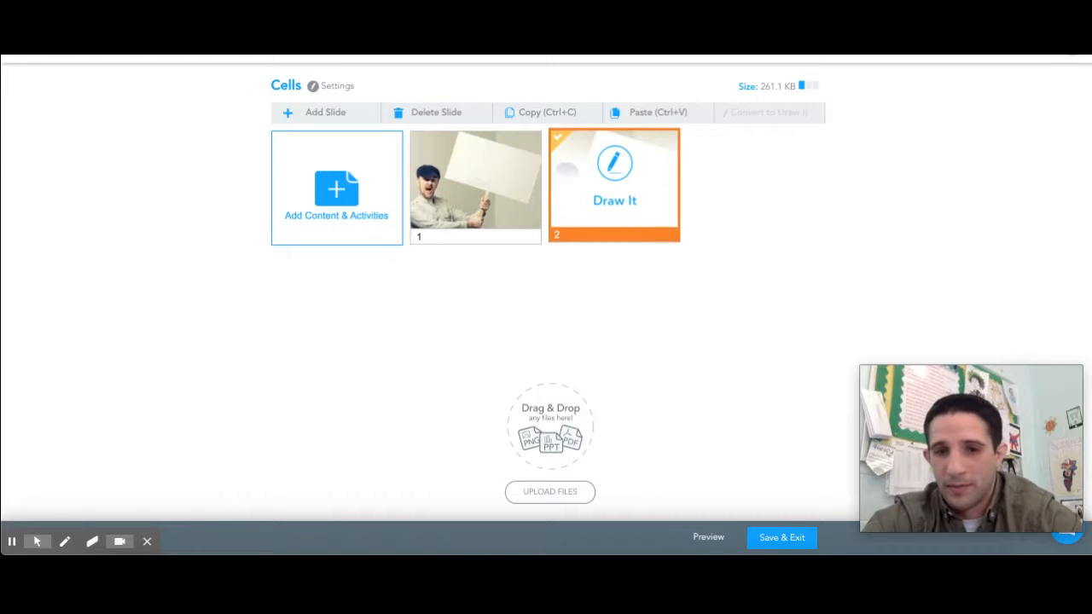
Step: Delete the original sign photo slide, leaving only its Draw It version in the lesson
click(498, 209)
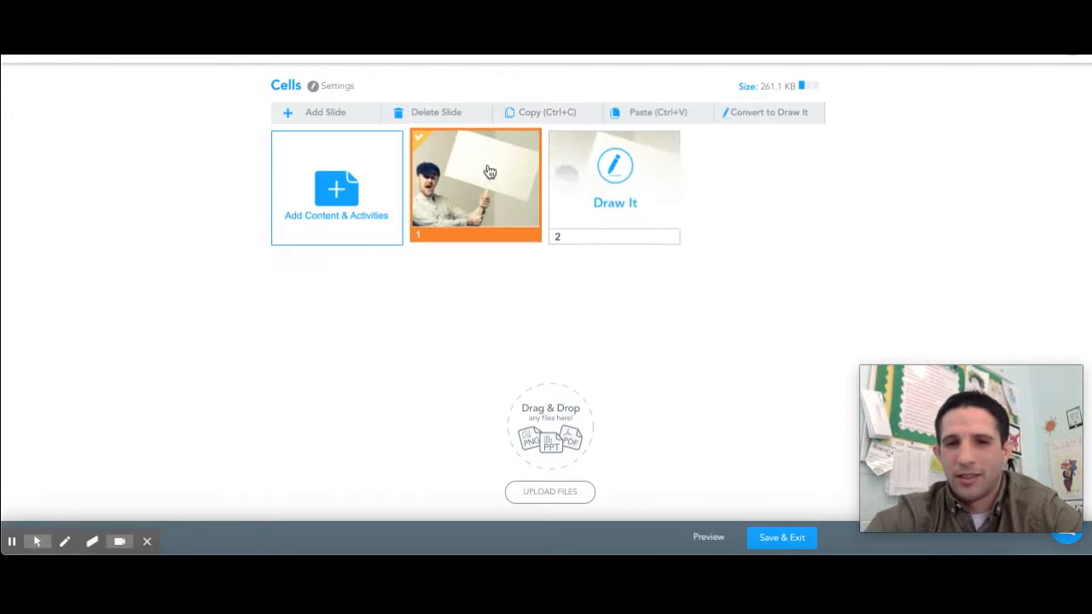
click(447, 119)
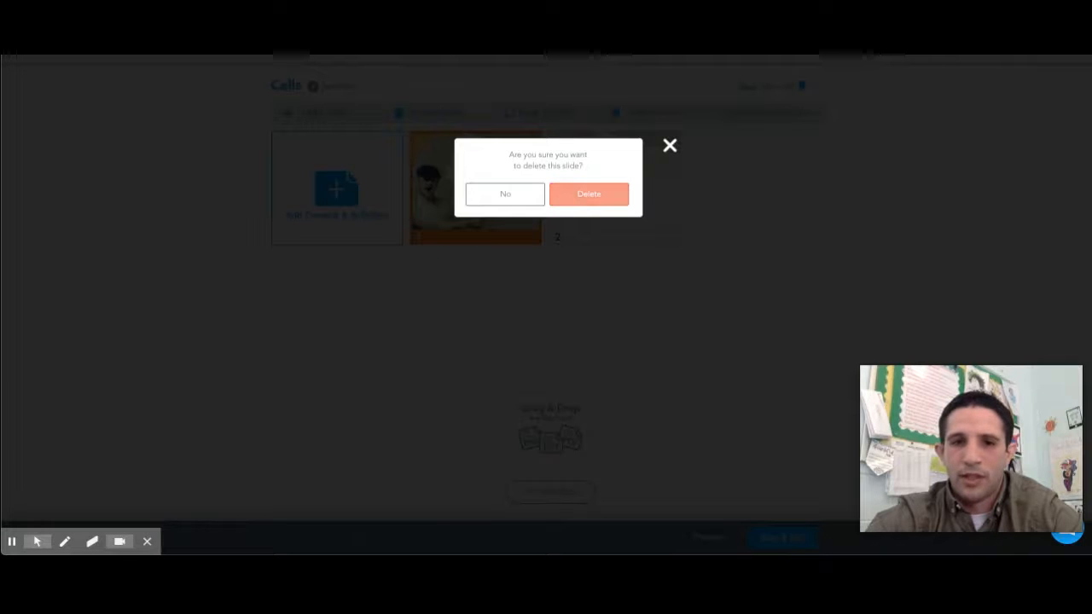
click(579, 201)
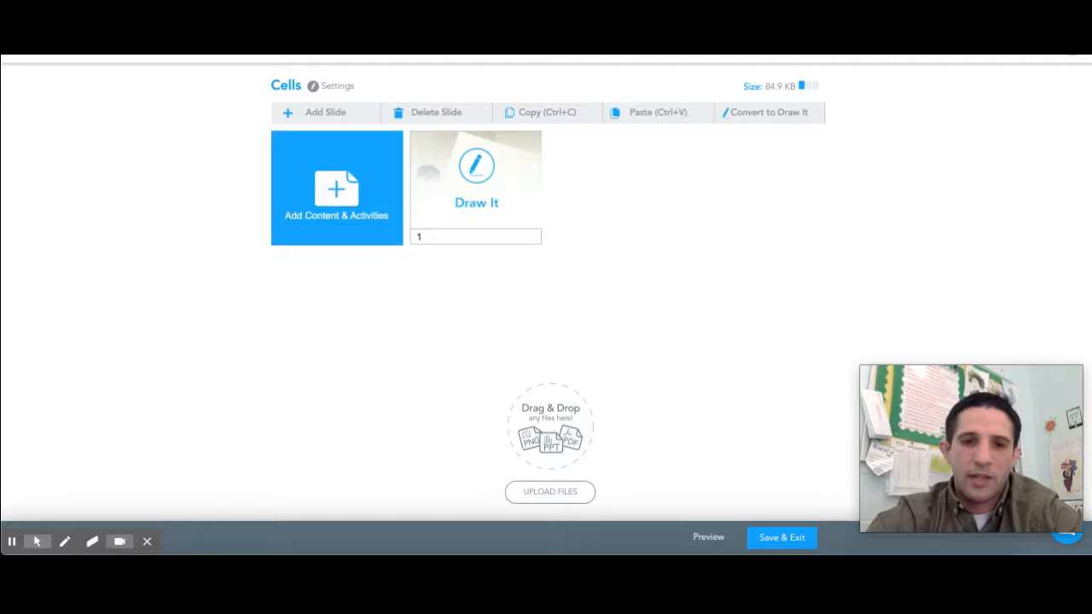
Step: Add a Collaborate Board activity with the topic "Cells" and the description "What do you know about cells?"
click(354, 201)
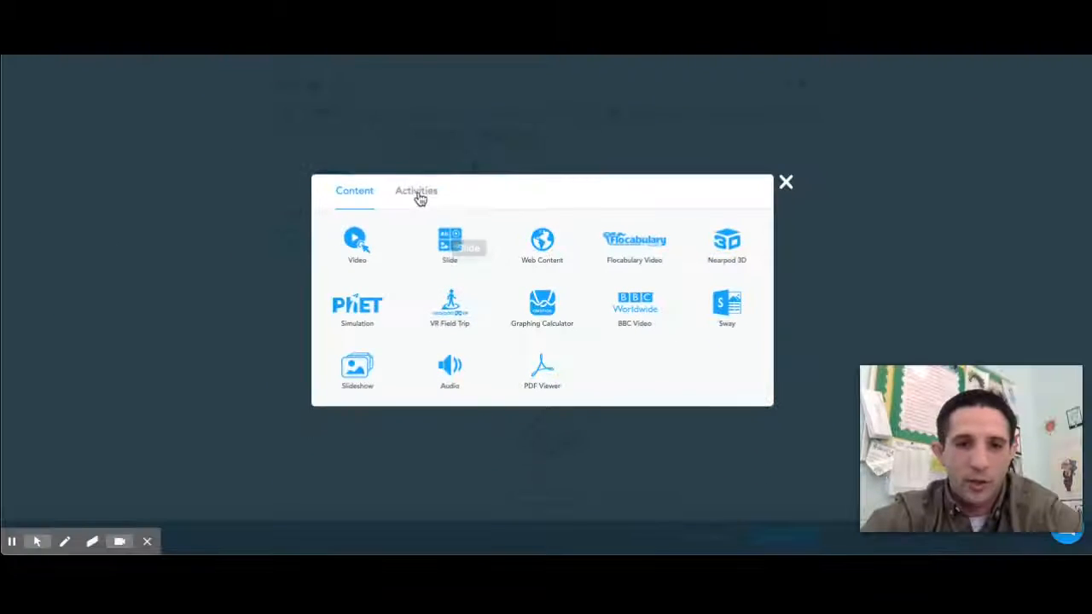
click(360, 159)
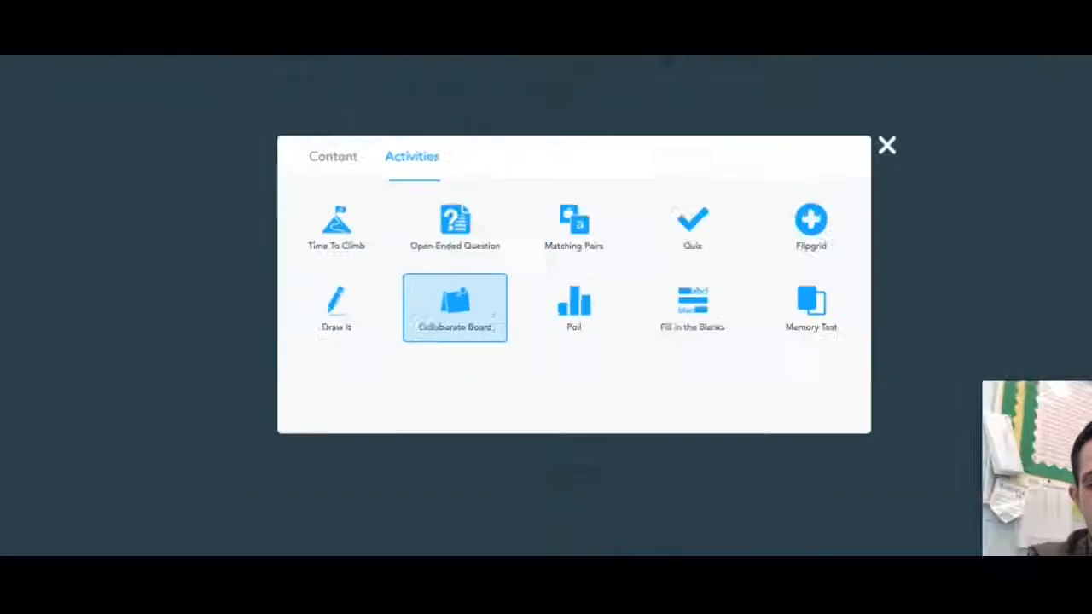
click(450, 333)
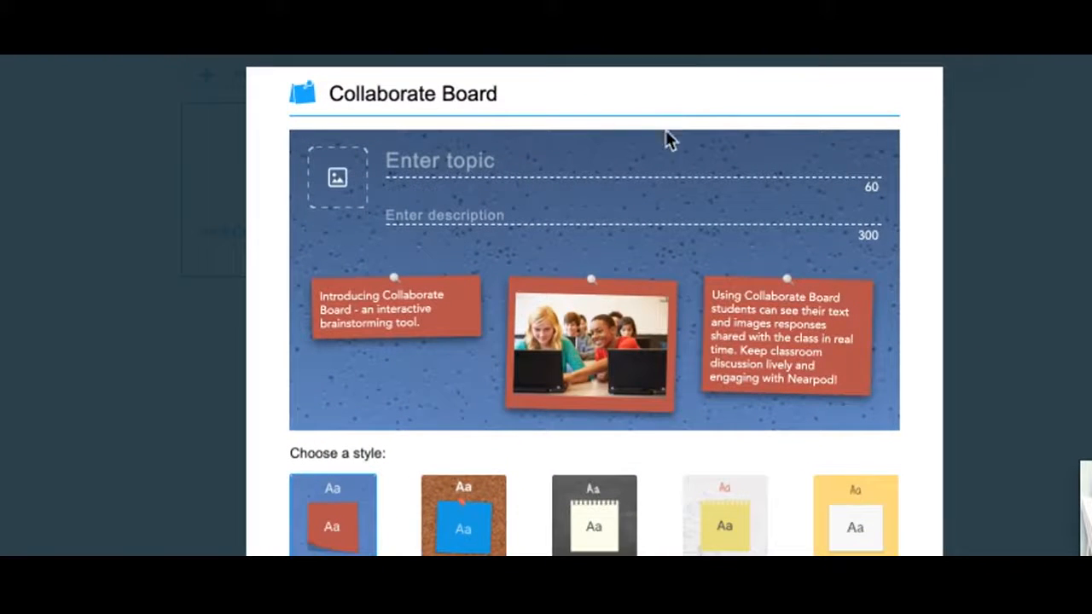
click(648, 162)
text(Cells)
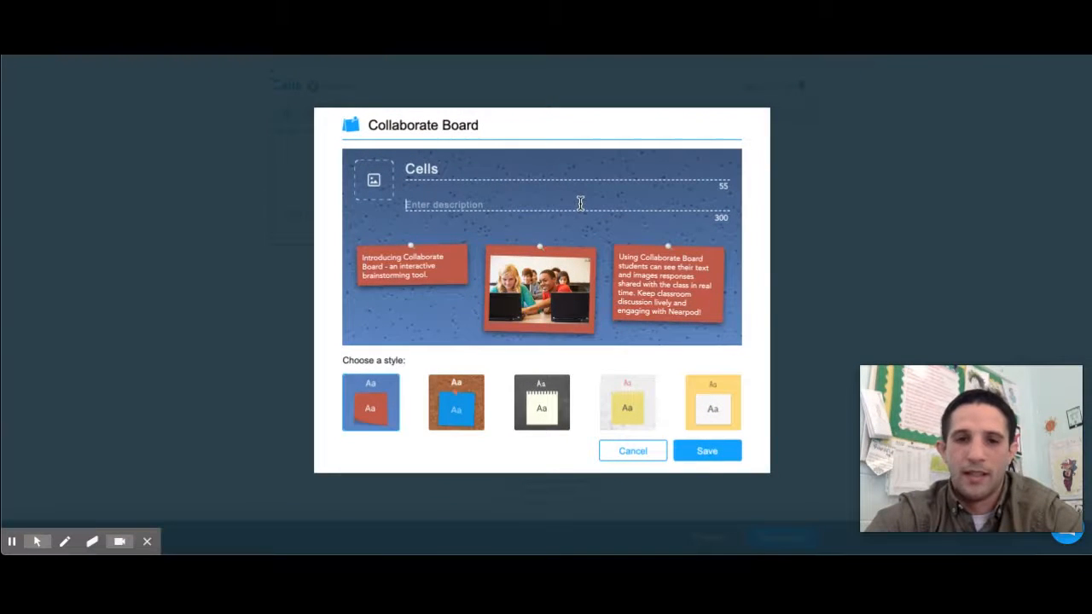
text(What)
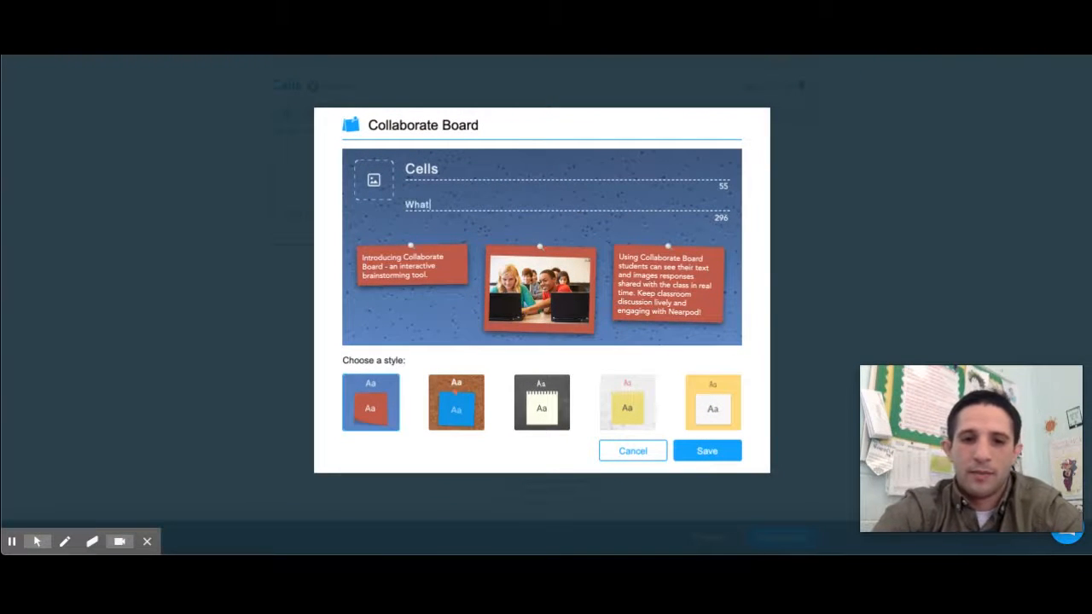
text( do you know abo)
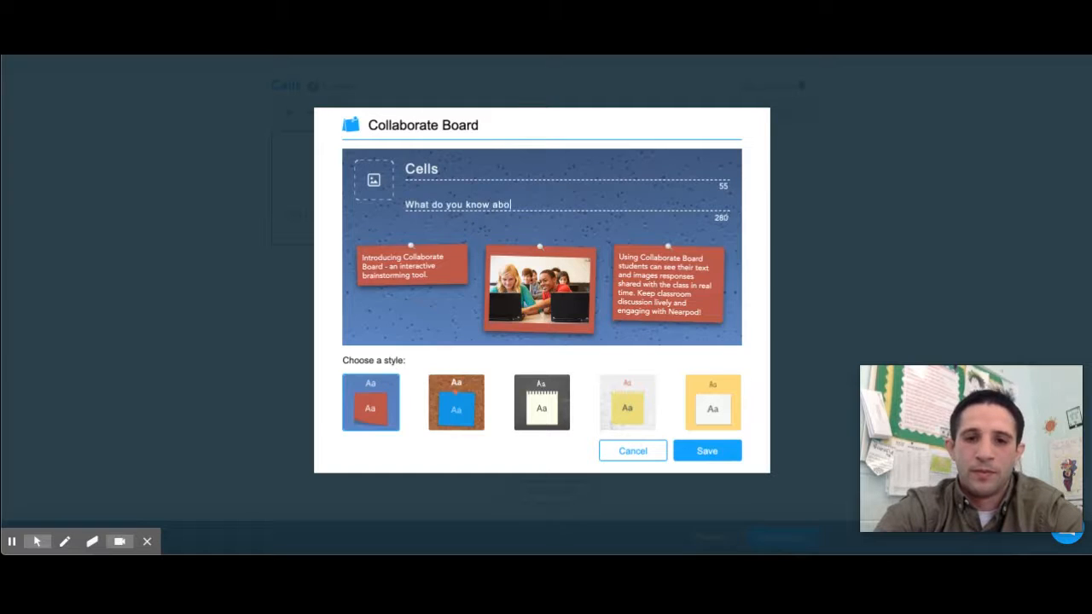
text(ut cells)
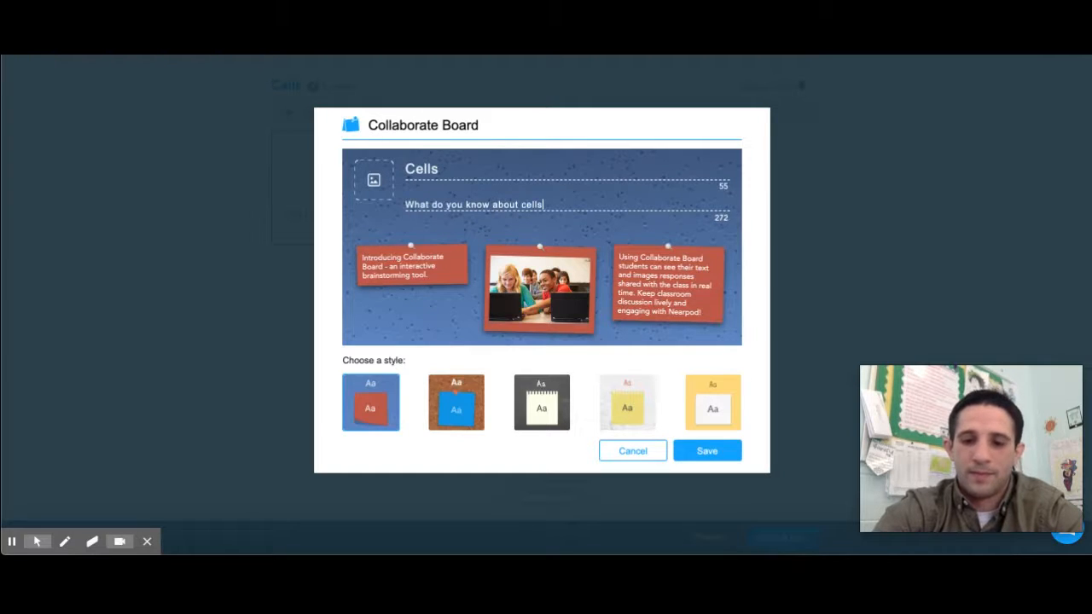
text(?)
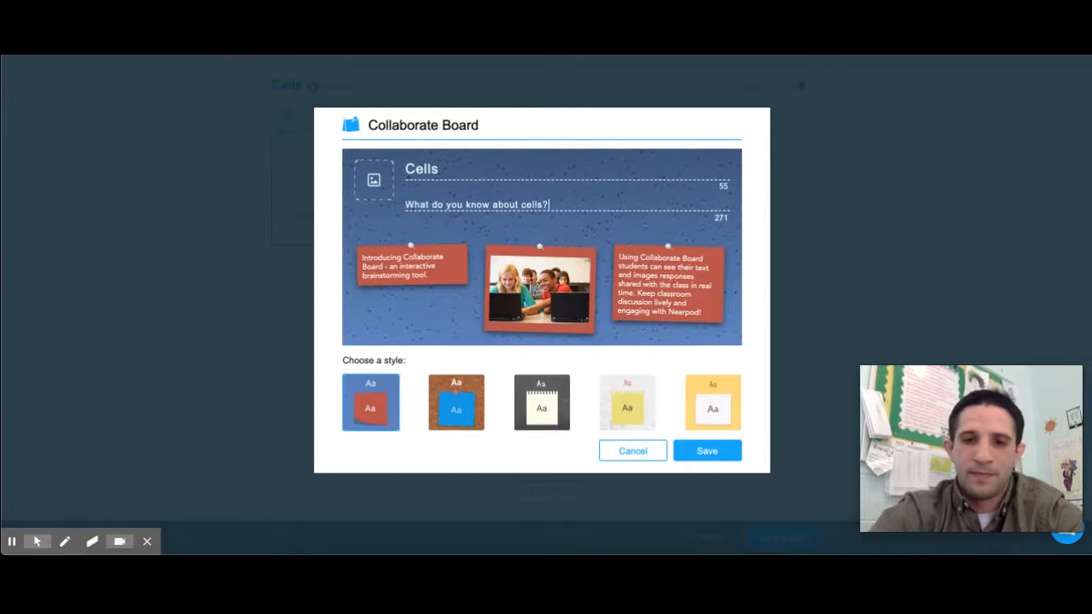
Step: Search the web images for "emoji" to find a picture for the Collaborate Board's topic
click(368, 184)
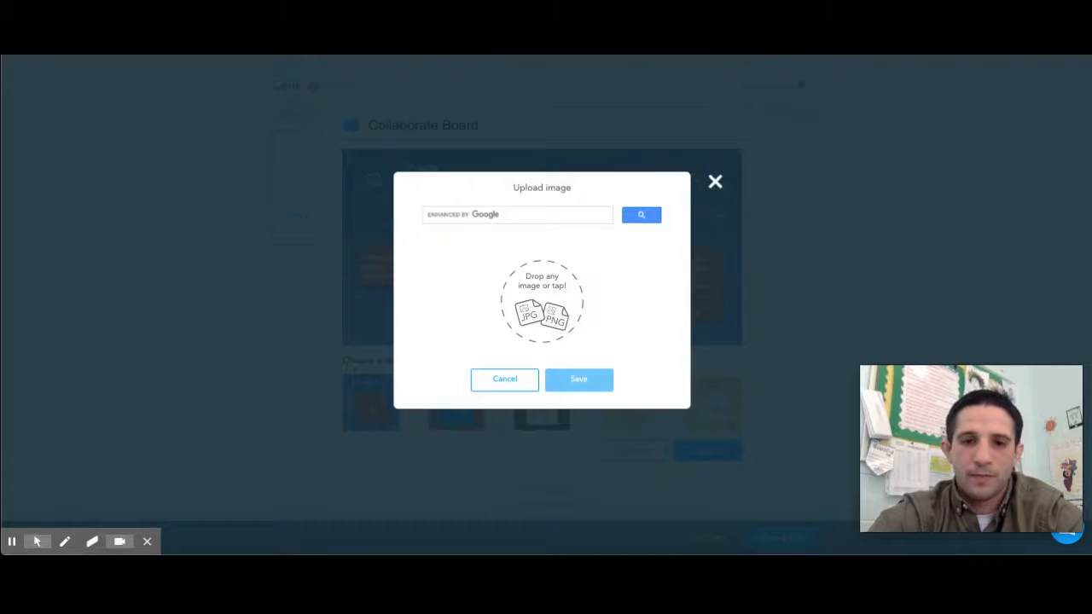
click(525, 215)
text(c)
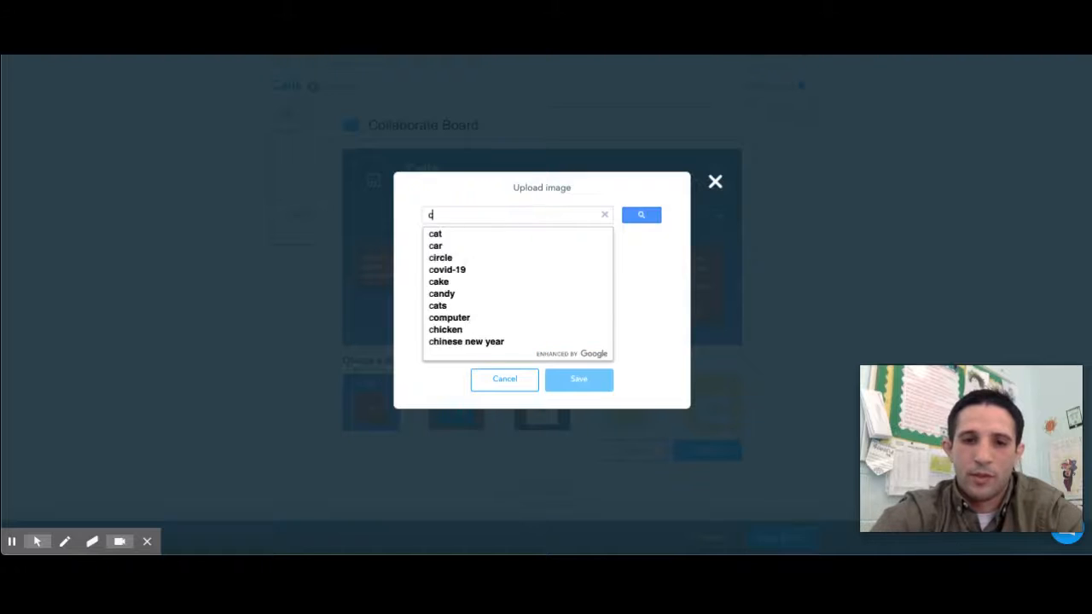
key(BackSpace)
text(emp)
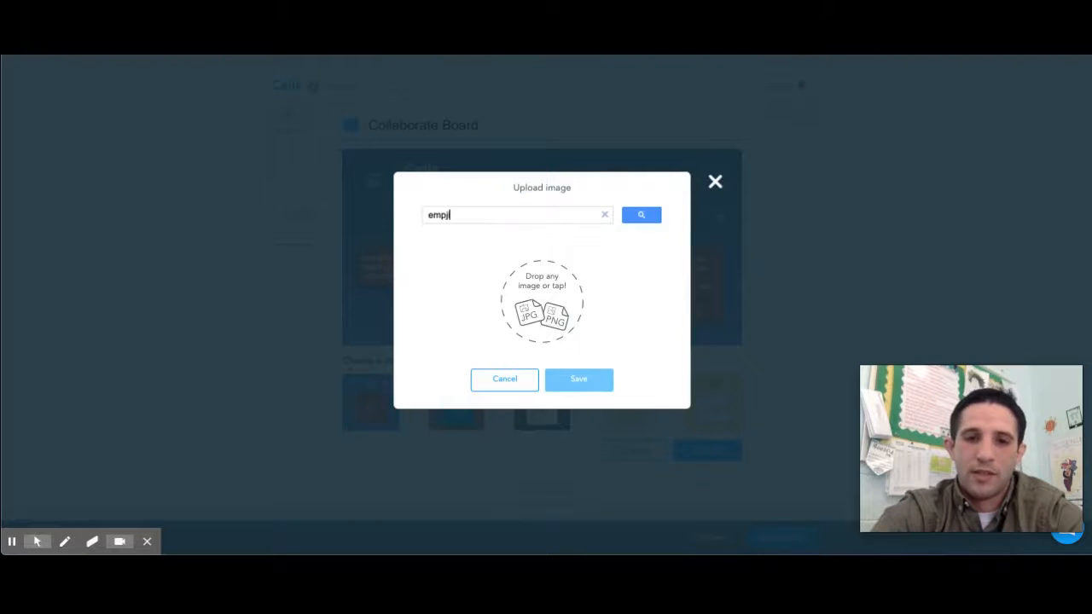
key(BackSpace)
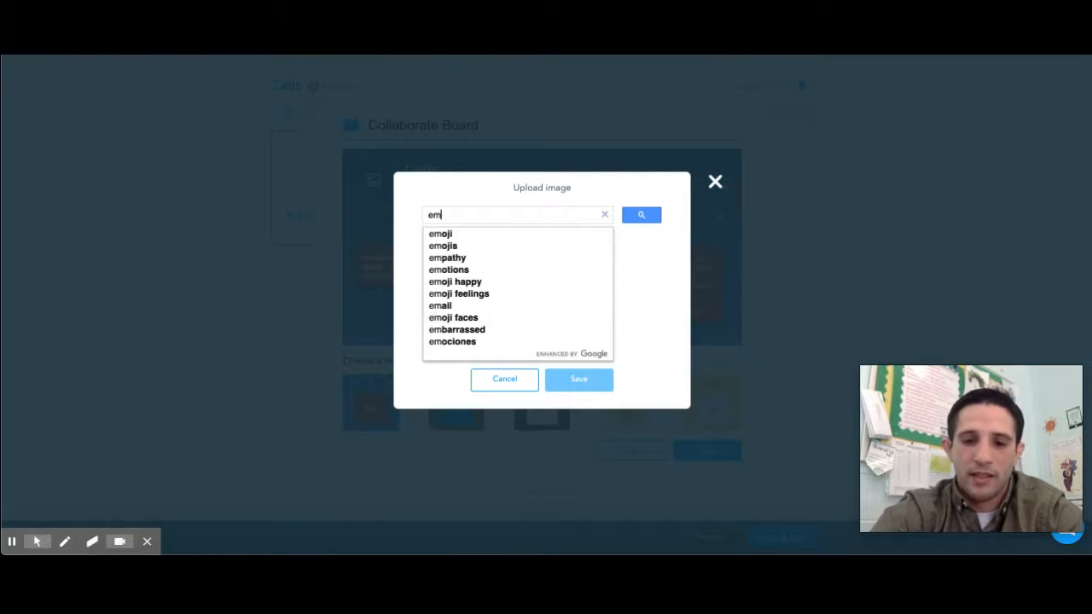
text(oji)
key(Return)
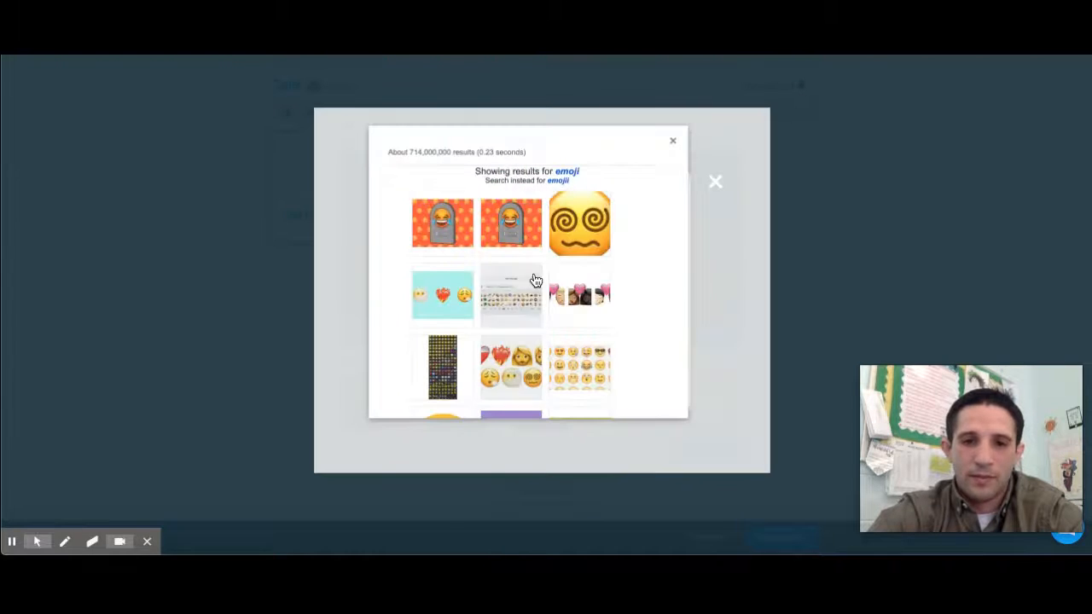
Step: Choose the face-mask emoji on a green background from the results and save it as the board's topic image
scroll(512, 302, down, 2)
scroll(512, 290, down, 1)
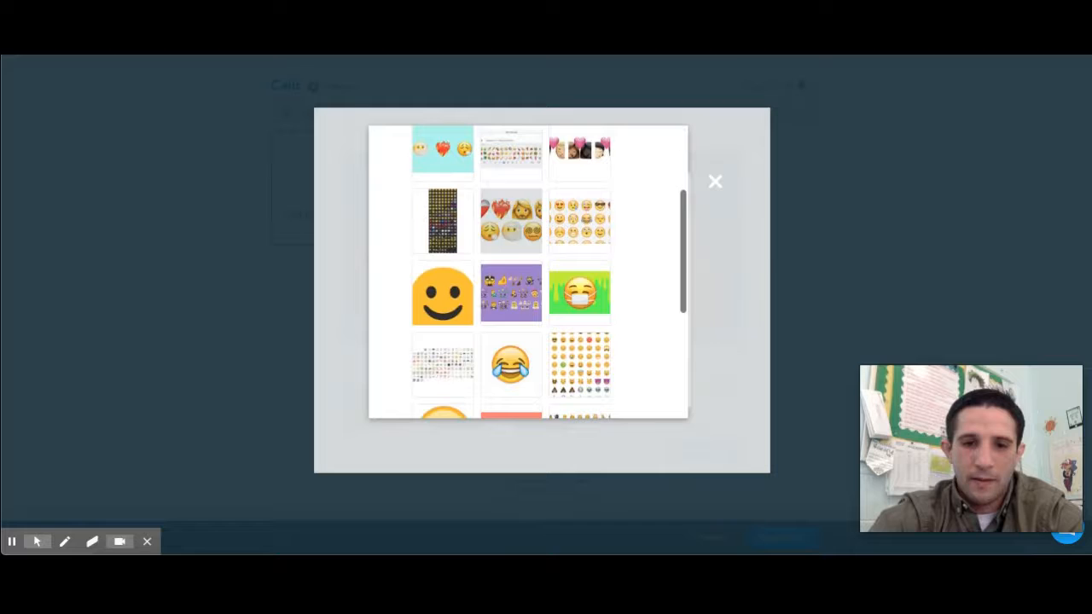
click(465, 315)
click(577, 319)
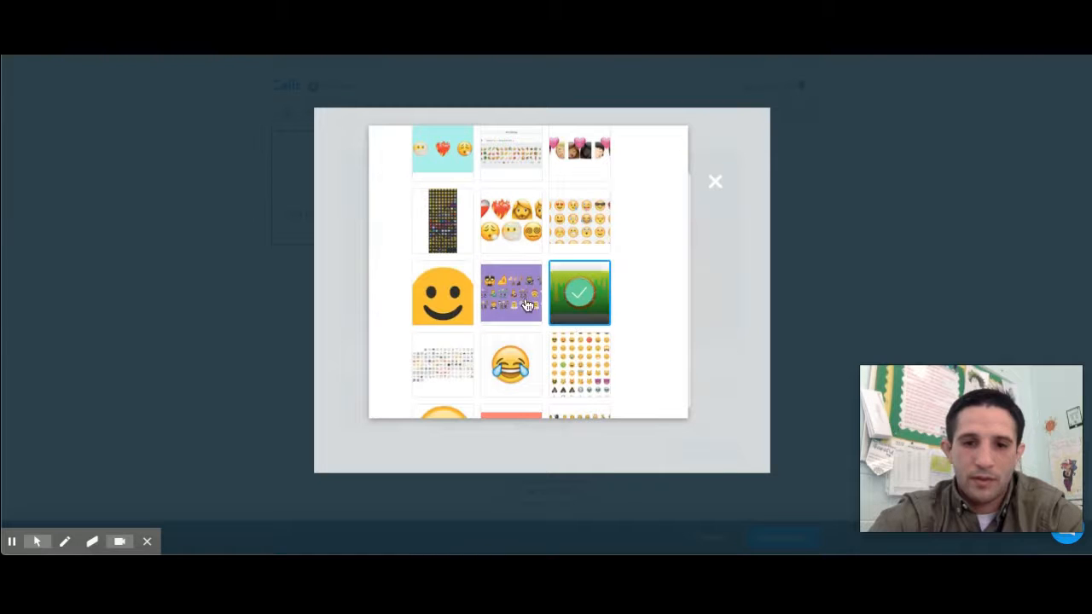
click(462, 311)
click(587, 307)
scroll(678, 303, down, 3)
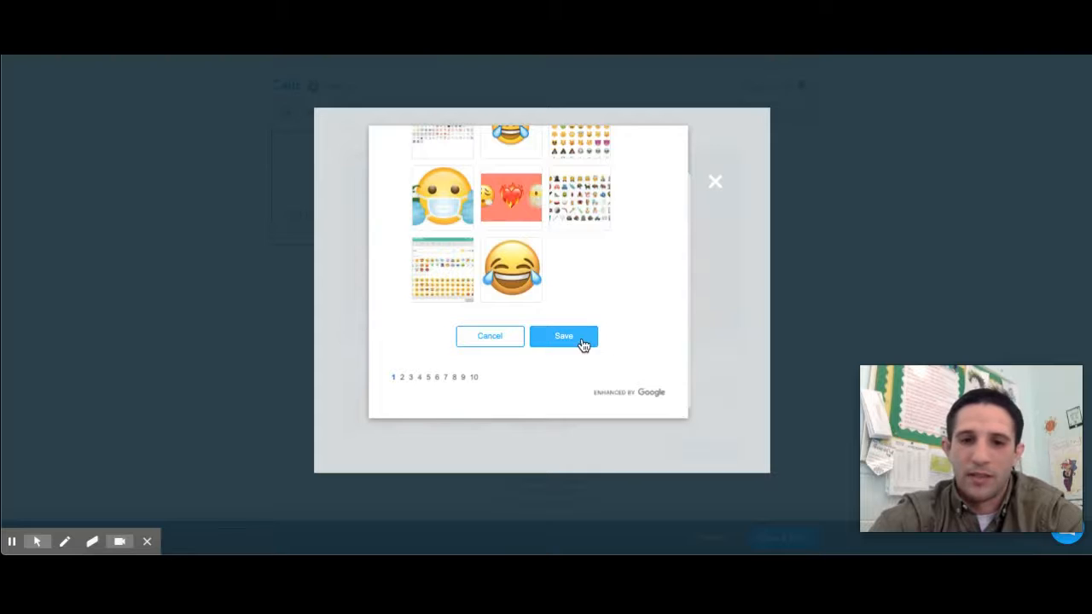
click(563, 335)
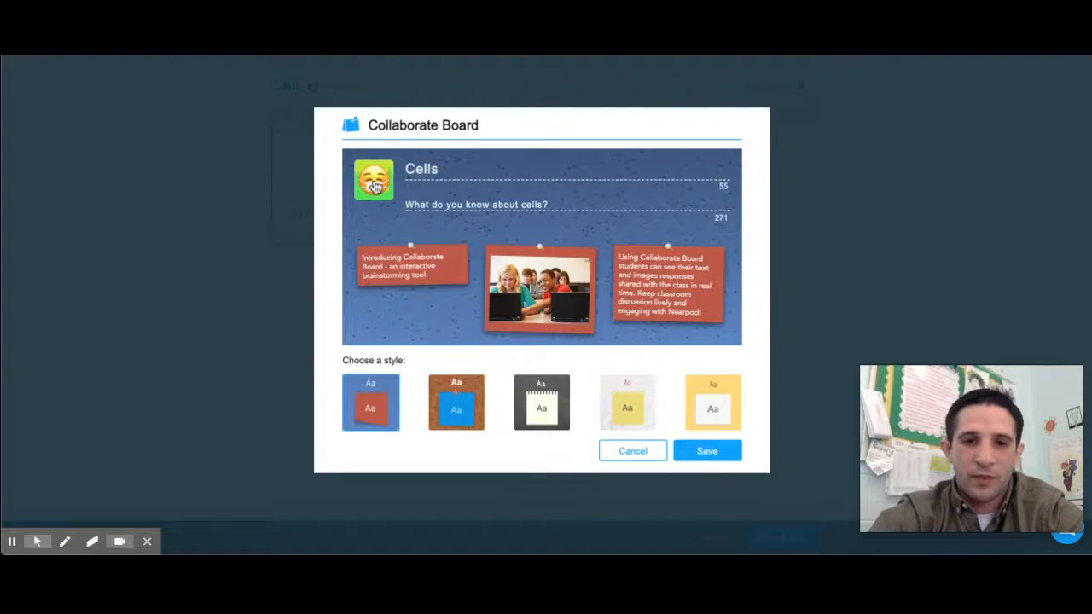
Step: Try the other board styles, settle on the blue style with red notes, and save the Collaborate Board
click(464, 400)
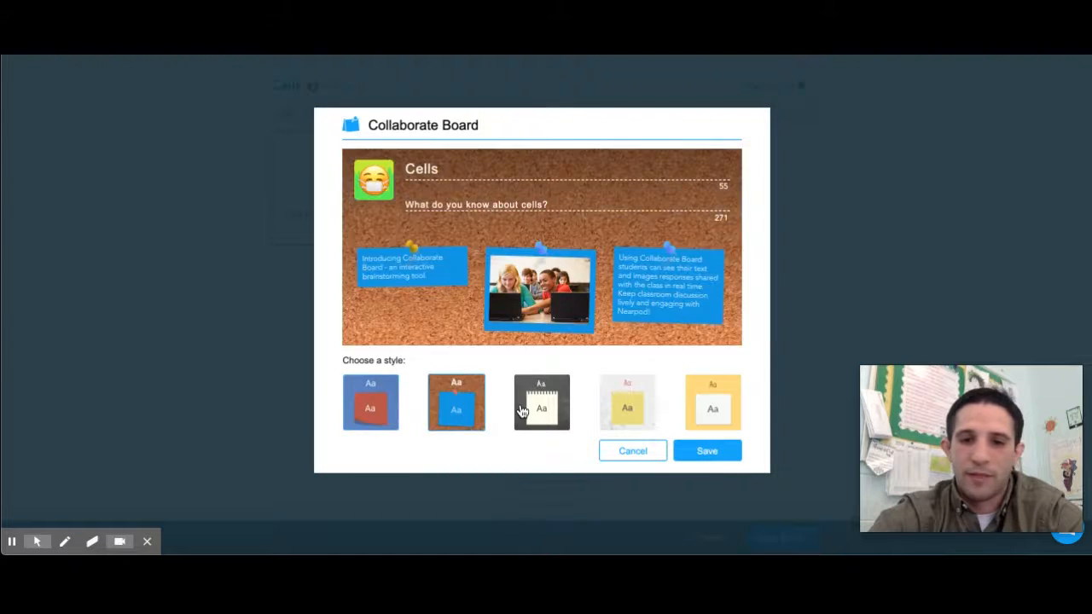
click(524, 412)
click(629, 418)
click(714, 414)
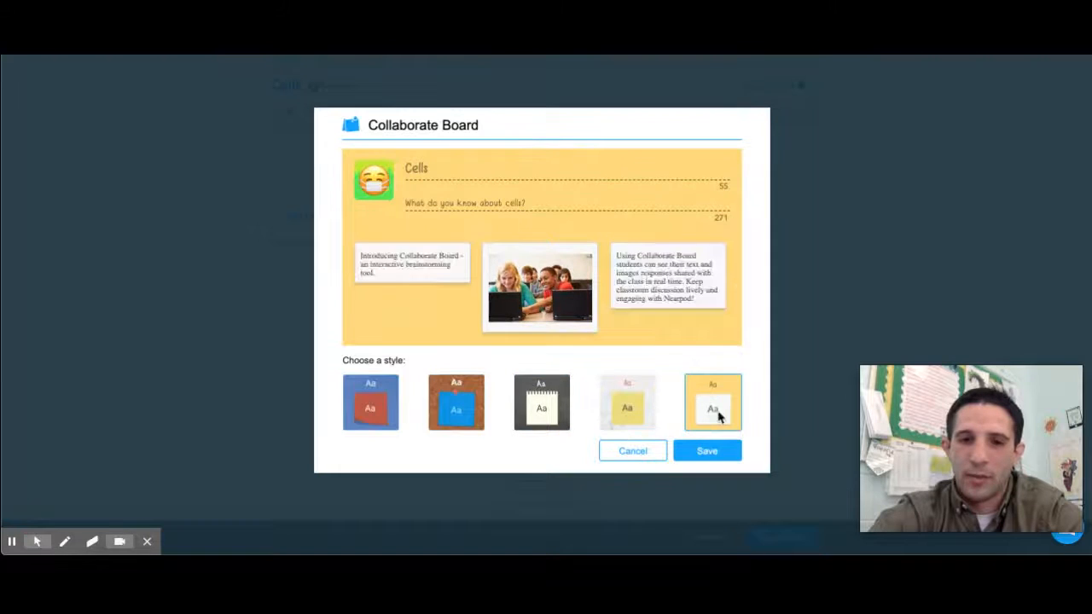
click(370, 406)
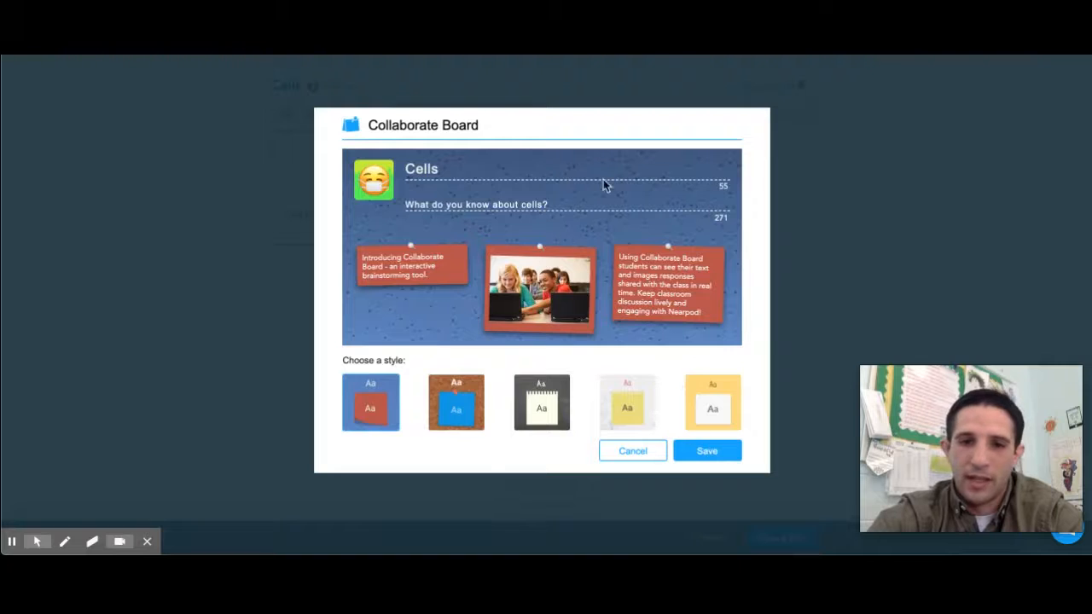
click(695, 451)
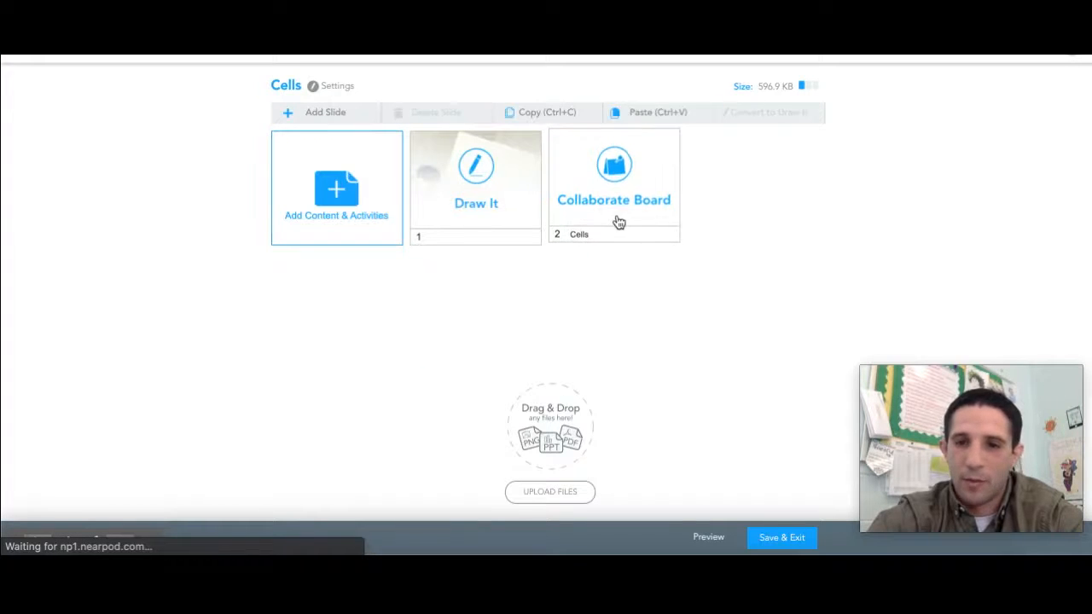
Step: Browse the Nearpod 3D staff picks and add the Animal Cell model to the lesson
click(340, 117)
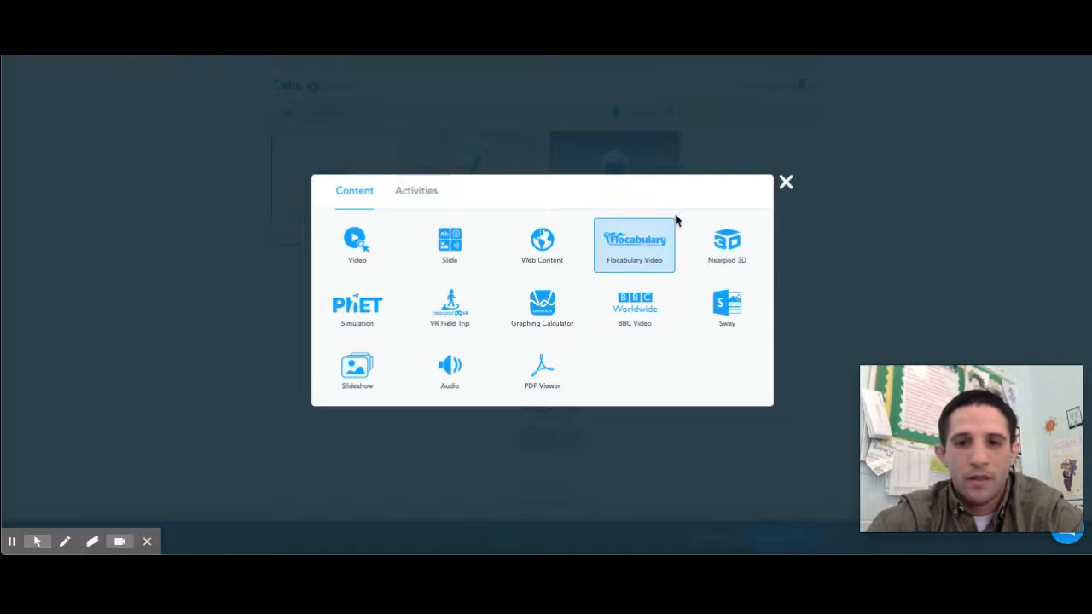
click(737, 250)
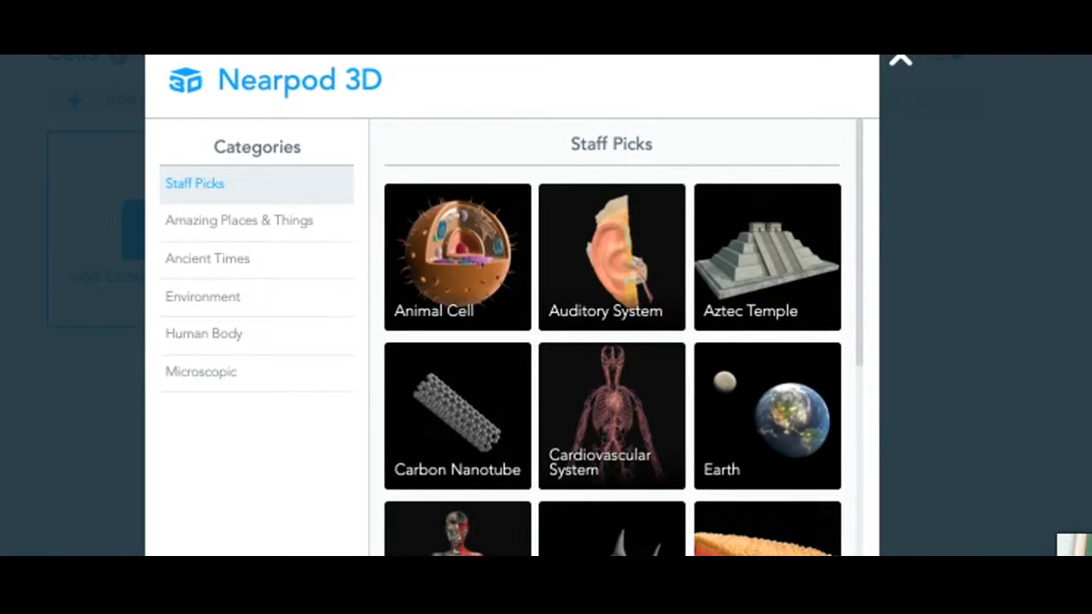
scroll(553, 397, down, 5)
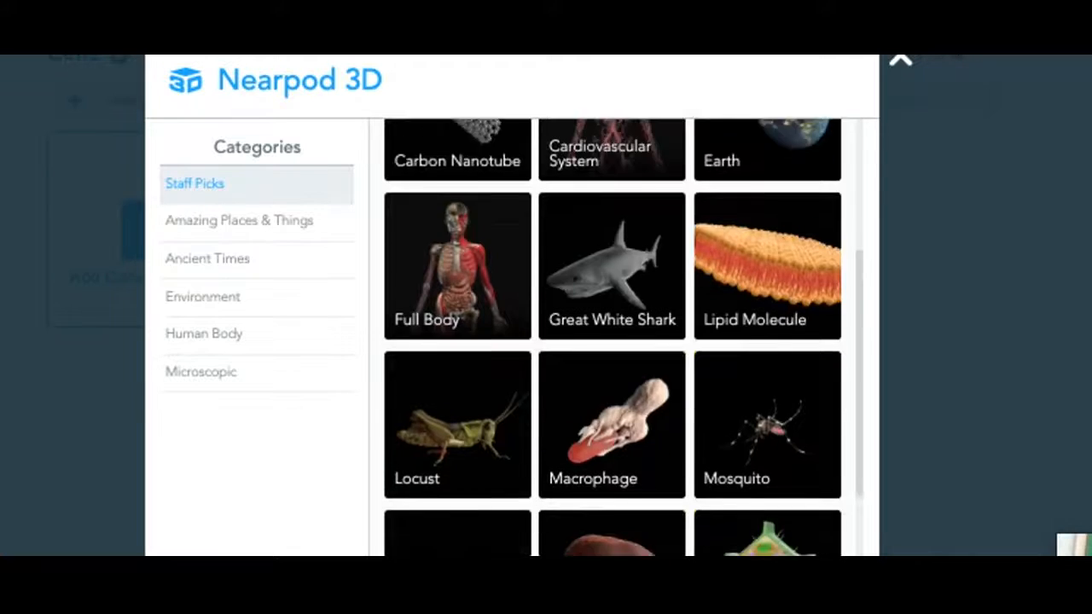
scroll(605, 480, down, 2)
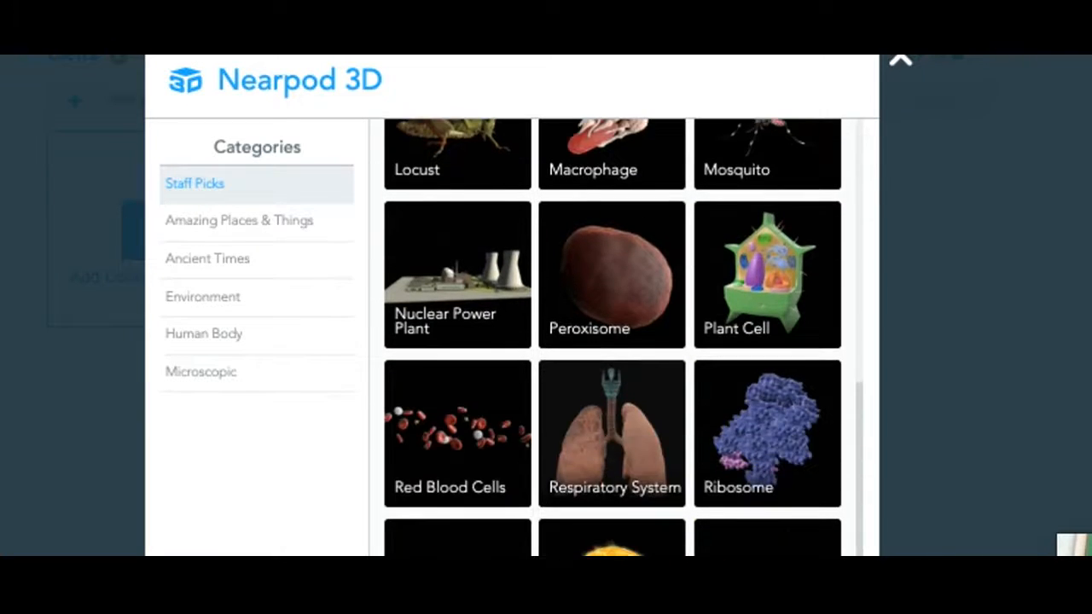
scroll(612, 337, down, 2)
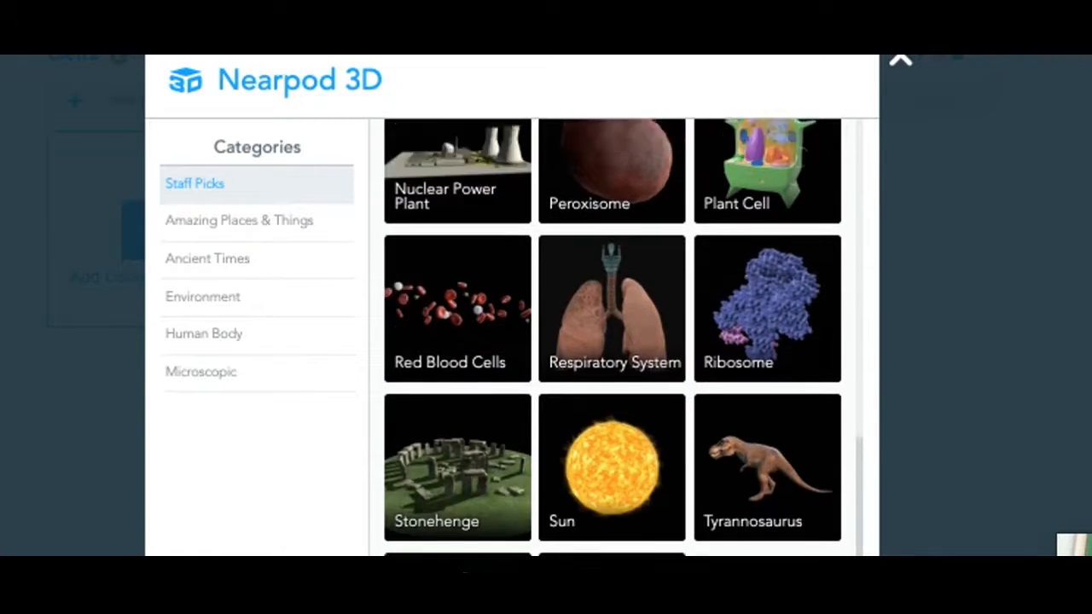
scroll(612, 337, up, 6)
scroll(612, 341, up, 2)
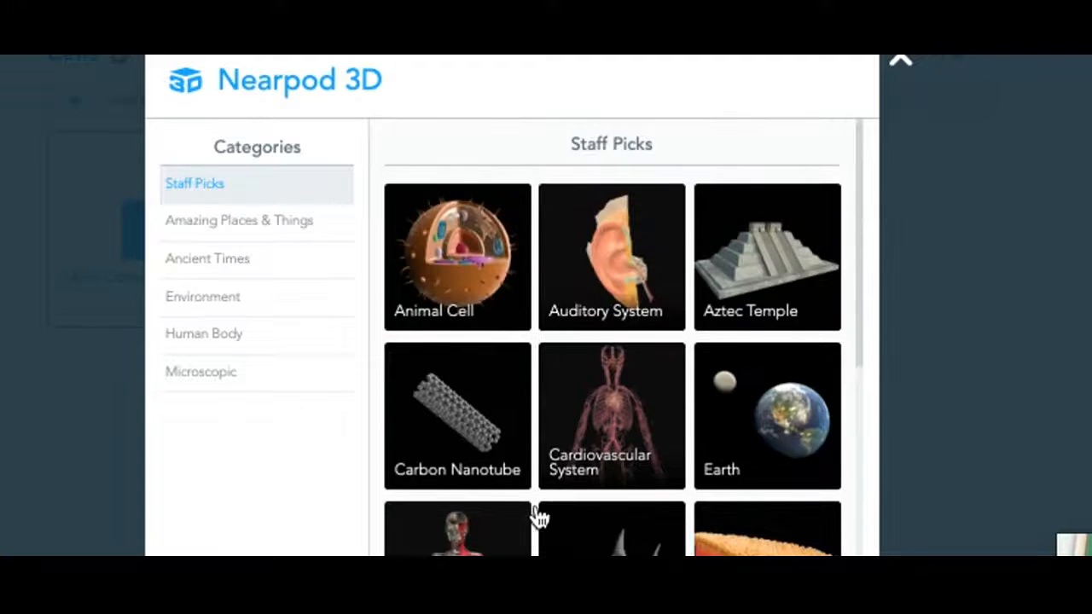
click(444, 273)
click(712, 481)
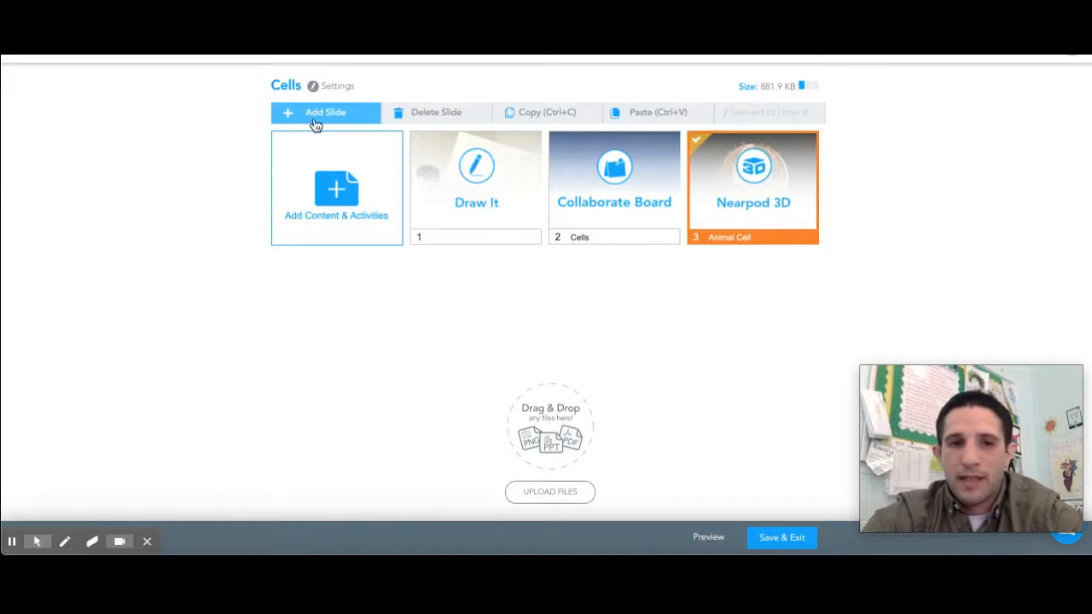
Step: Add a content slide to the lesson, switch it to the one-element layout and open its image picker
click(315, 121)
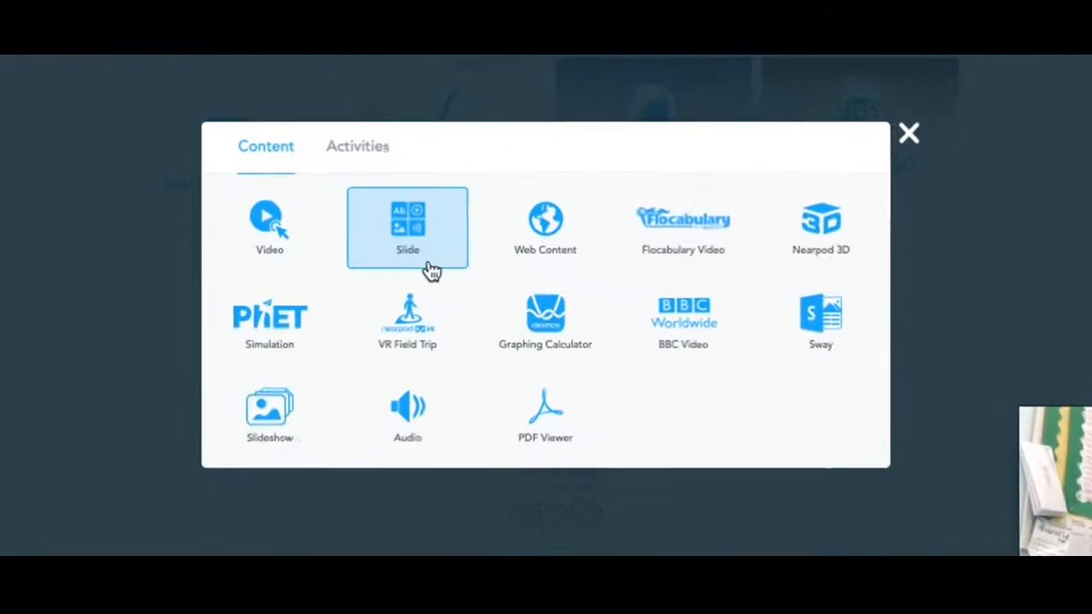
click(422, 263)
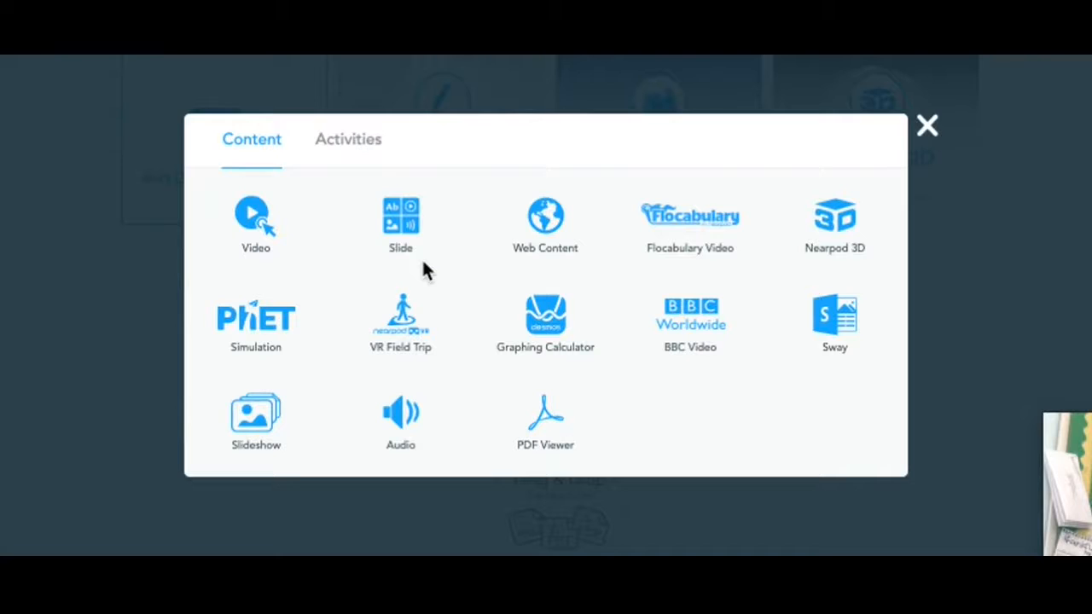
click(423, 263)
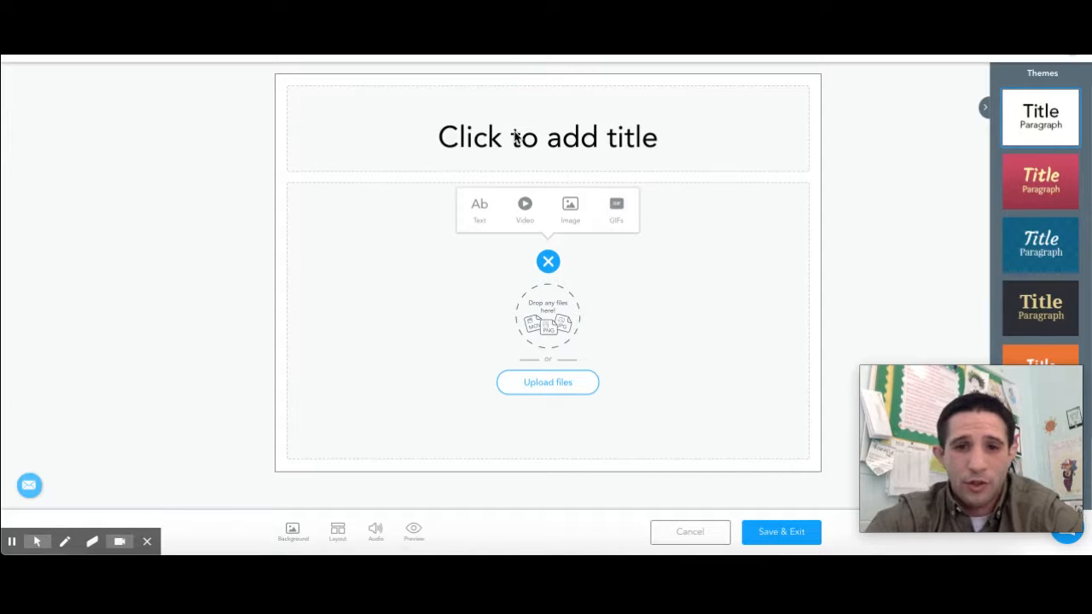
click(552, 121)
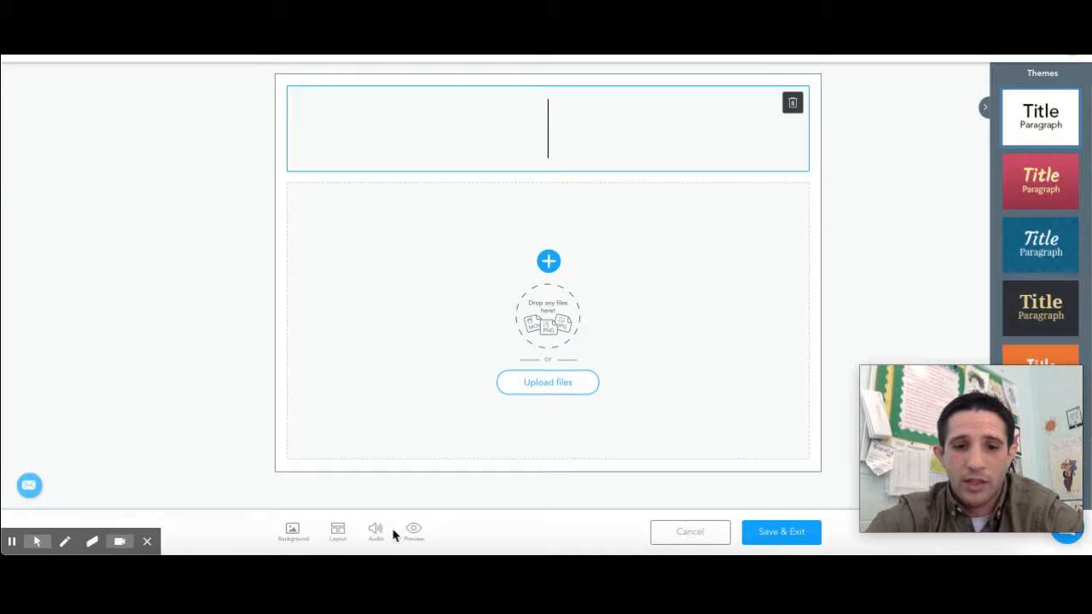
click(338, 543)
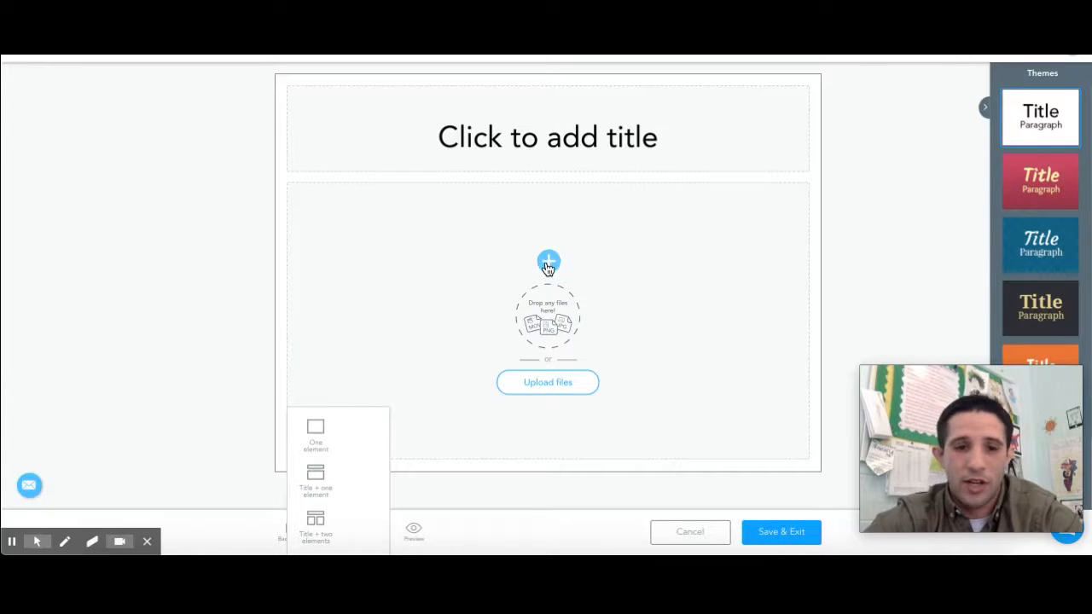
click(312, 442)
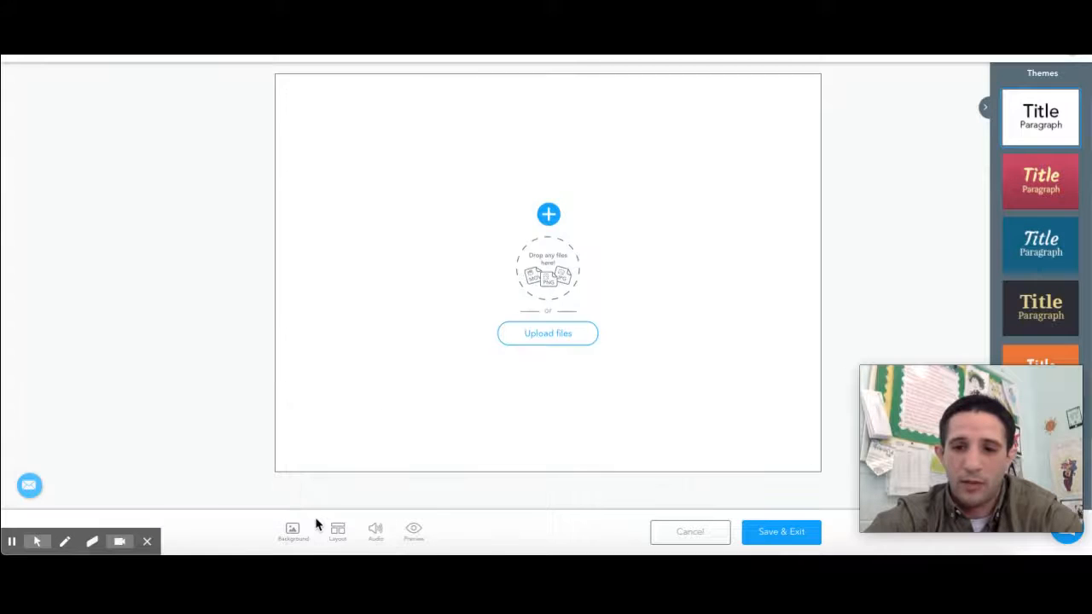
click(551, 213)
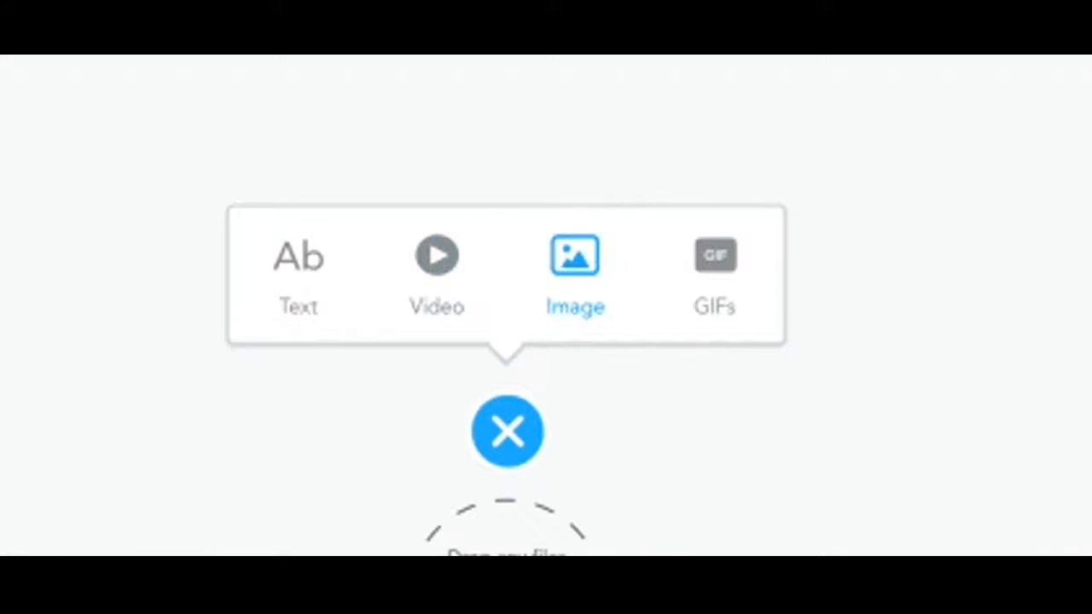
click(575, 264)
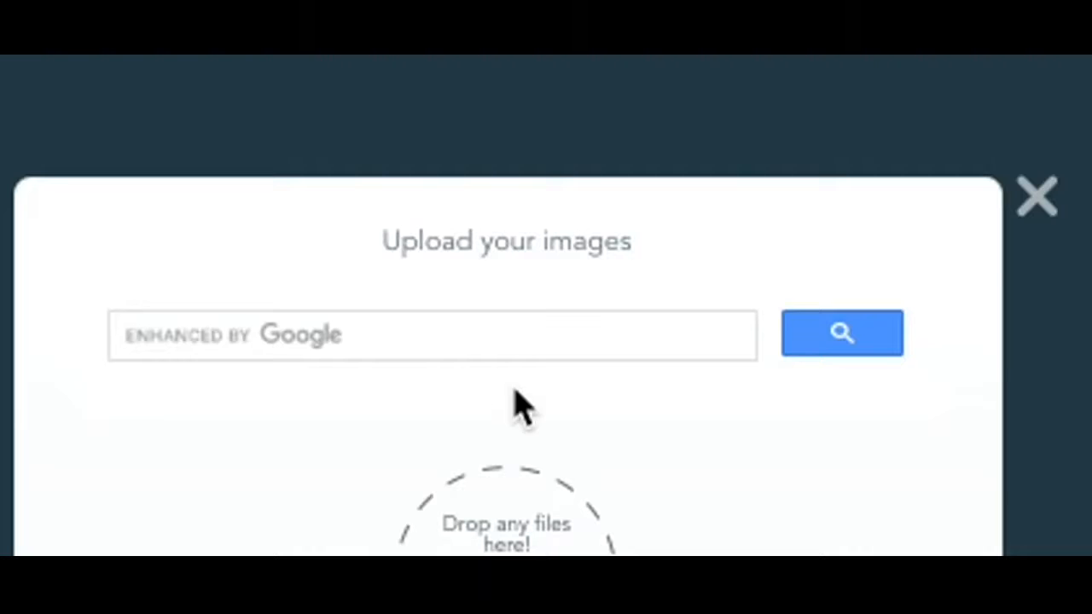
Step: Try to search the web images for "cells and organelles"
click(504, 335)
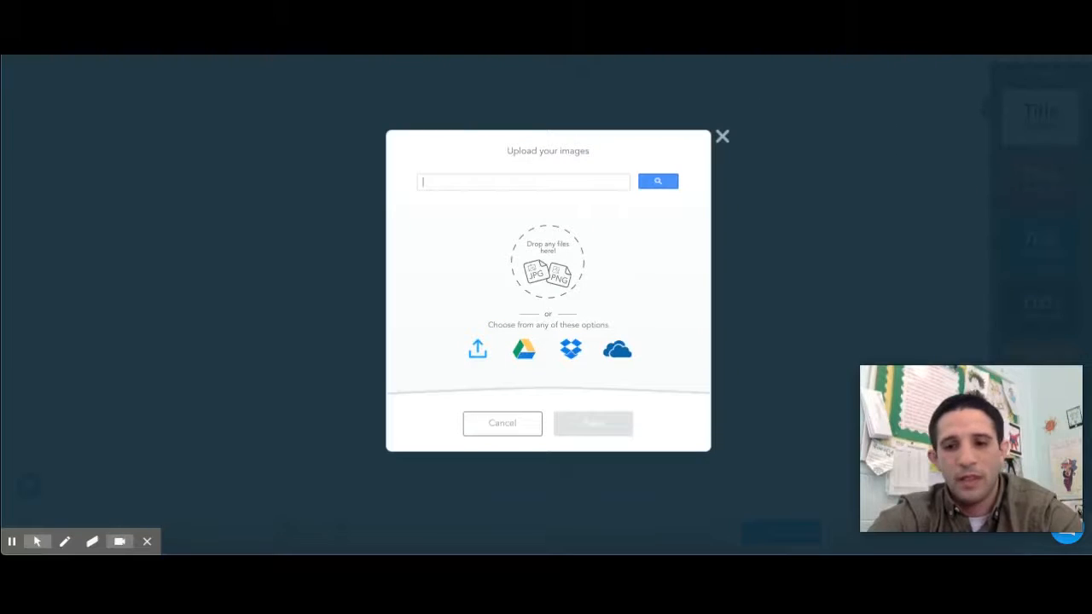
text(cells )
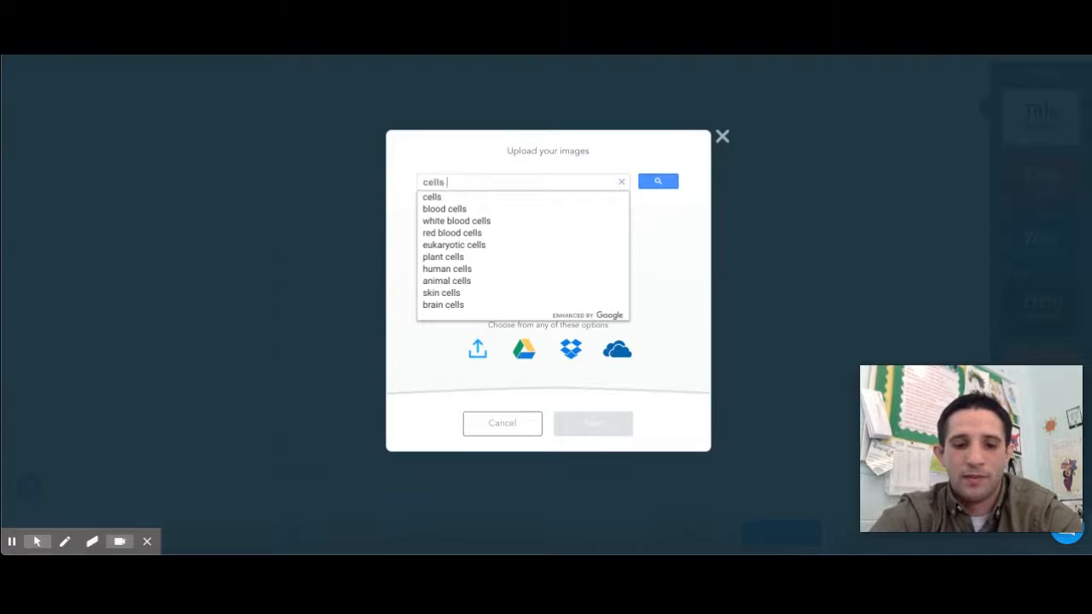
text(and organ)
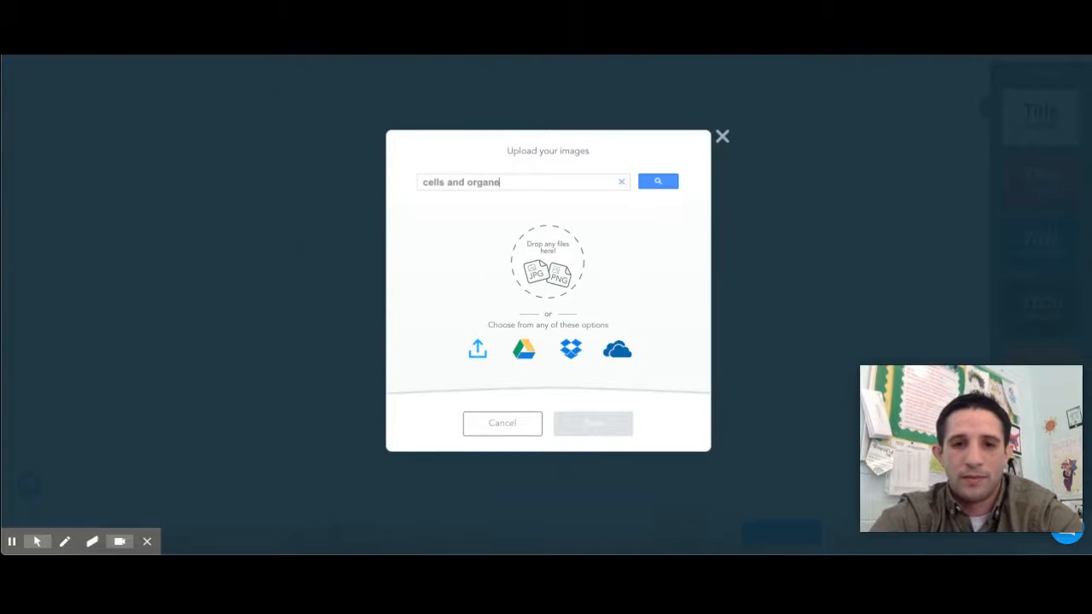
text(elles)
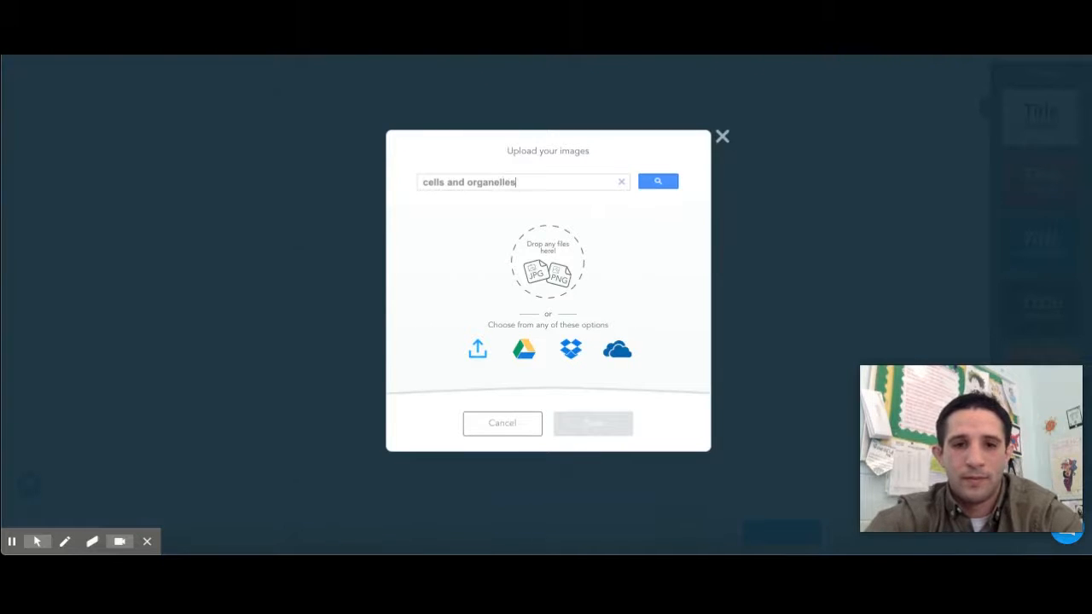
click(662, 185)
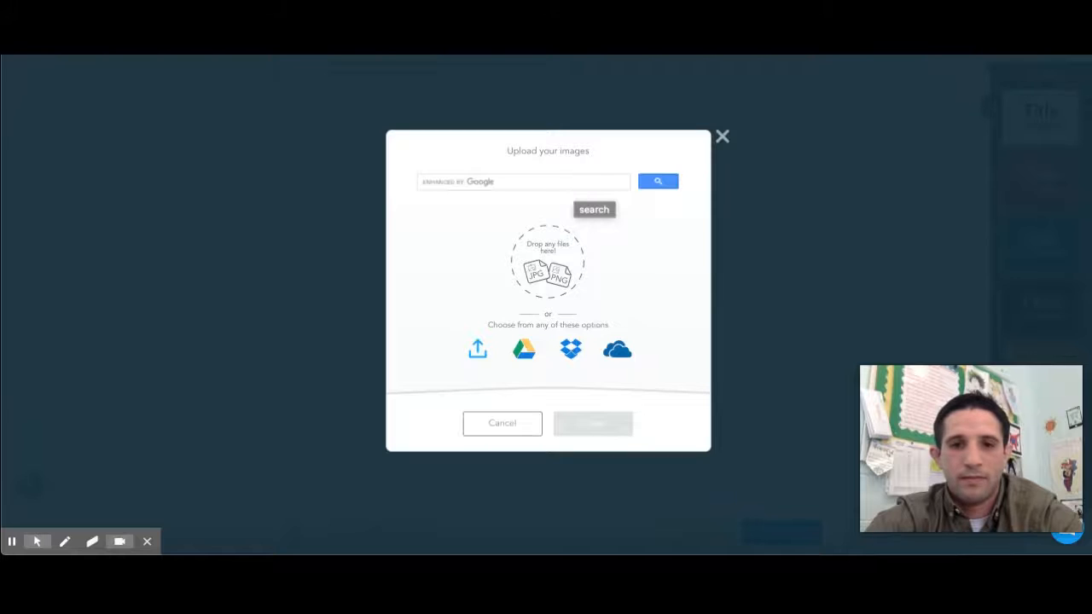
Step: Search the web images for "cells" and look through the first three pages of results
click(551, 178)
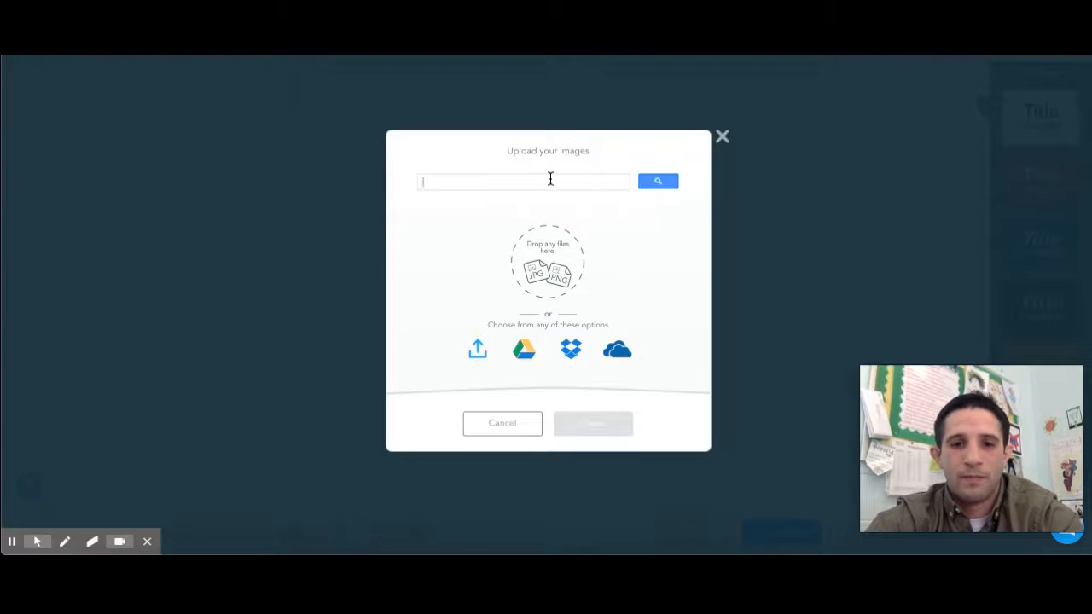
text(cells)
key(Return)
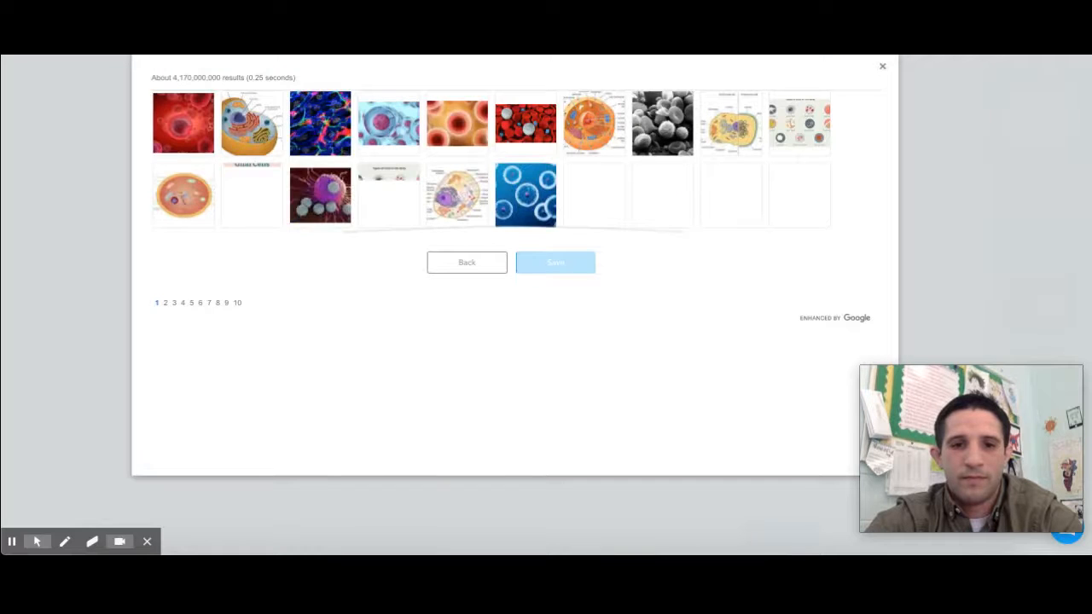
click(487, 272)
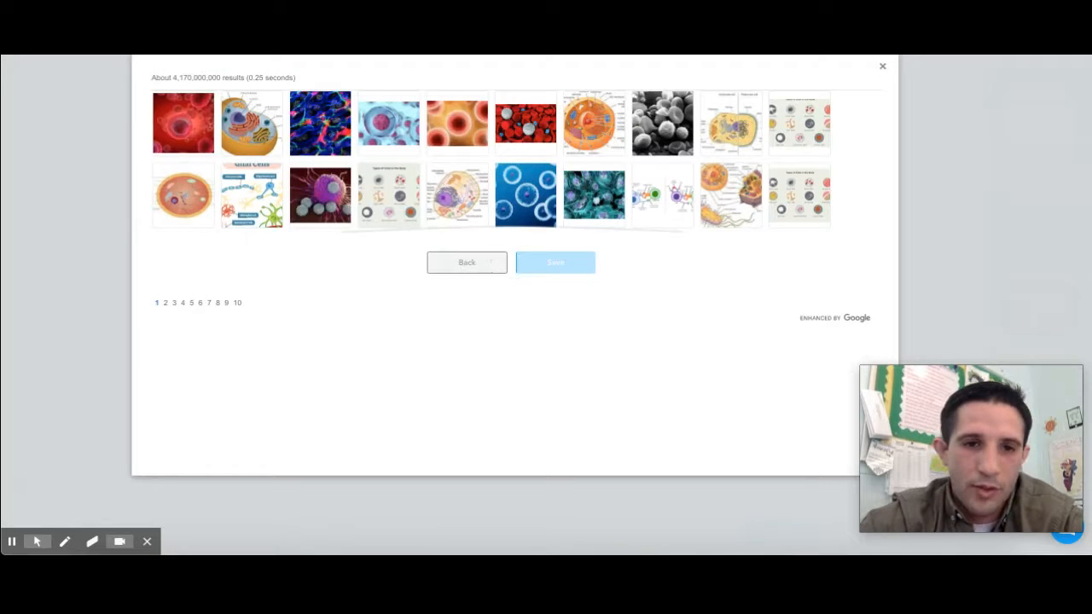
click(166, 306)
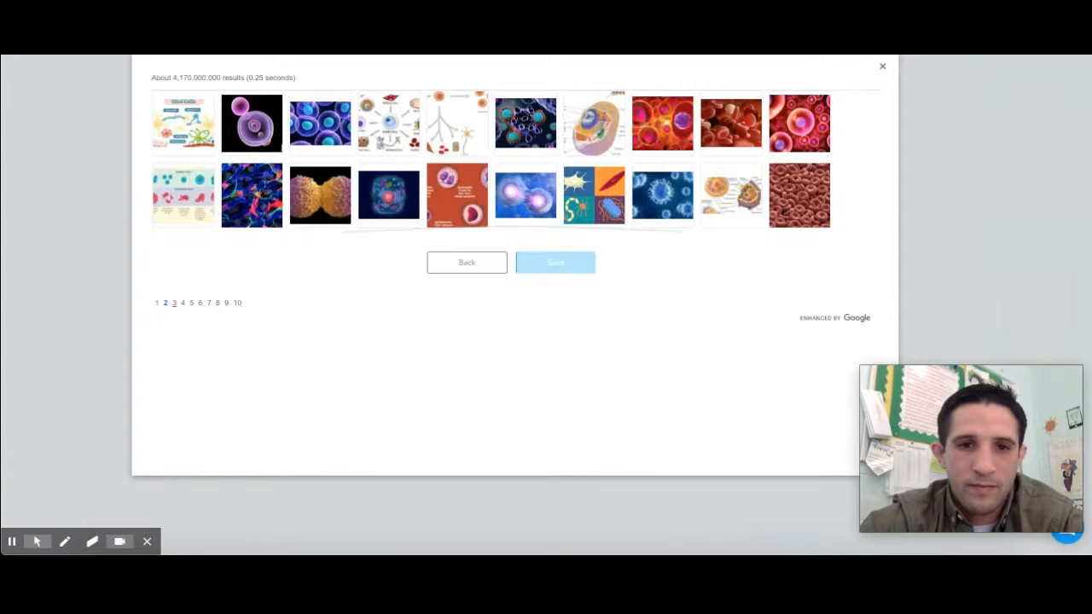
click(175, 305)
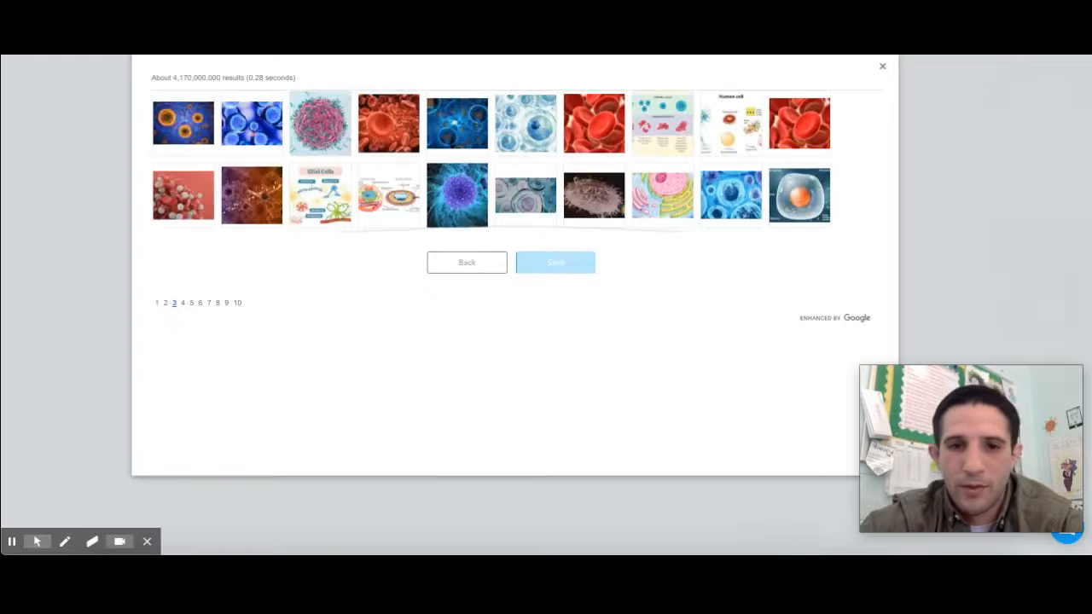
click(166, 304)
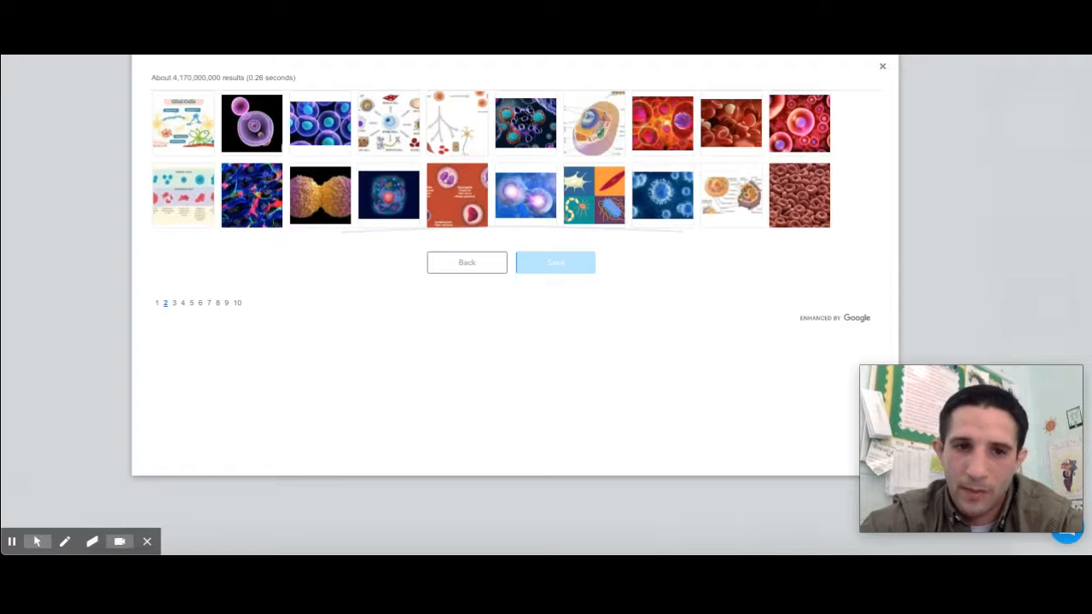
click(157, 306)
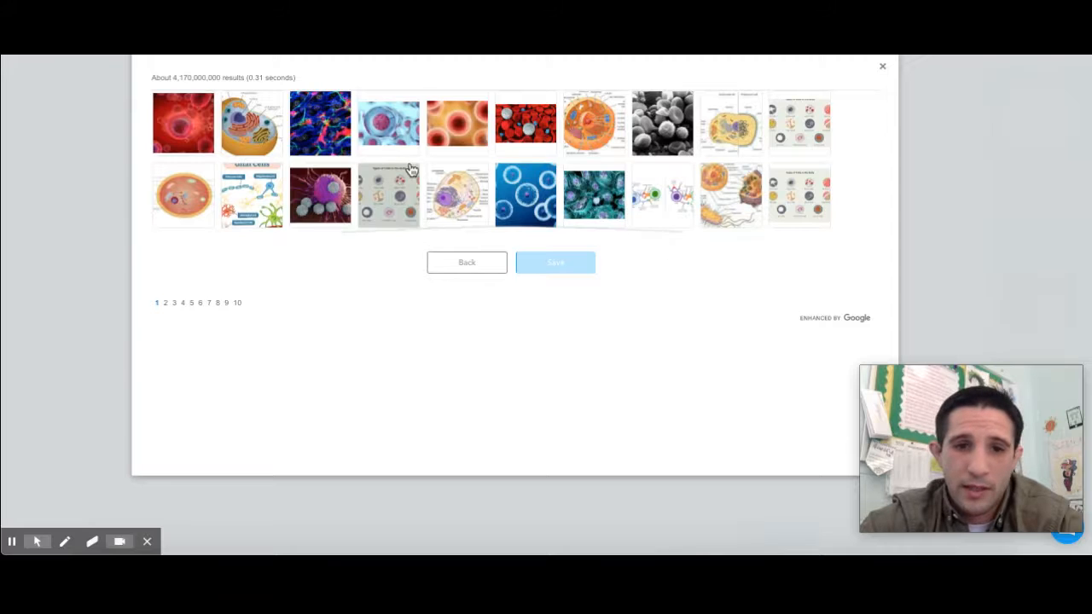
Step: Insert the "Types of Cells in the Body" chart as the slide's image and save the slide
click(388, 194)
click(555, 266)
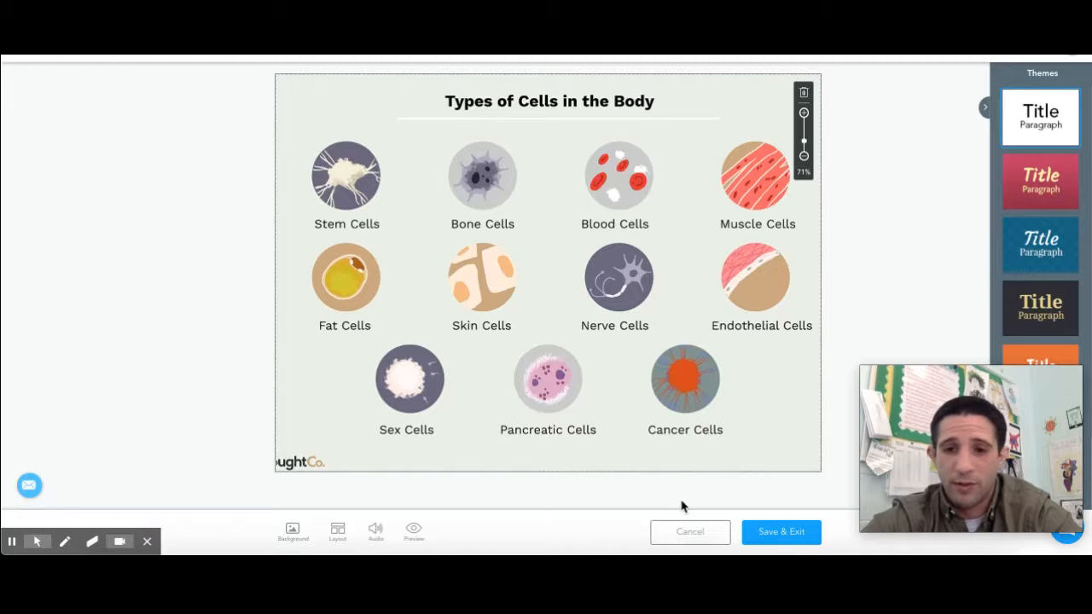
click(773, 537)
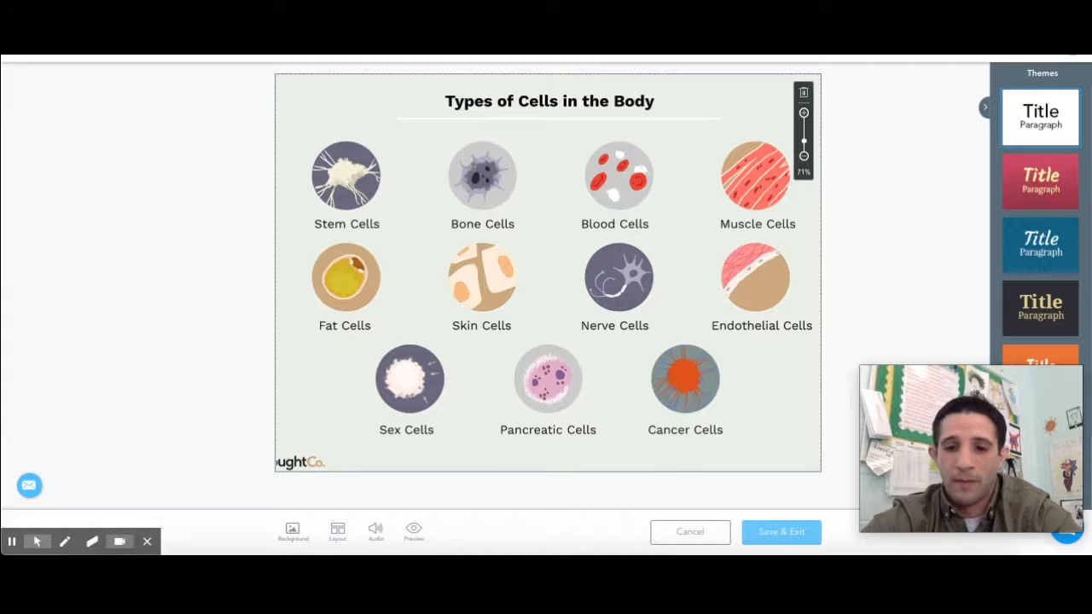
click(787, 538)
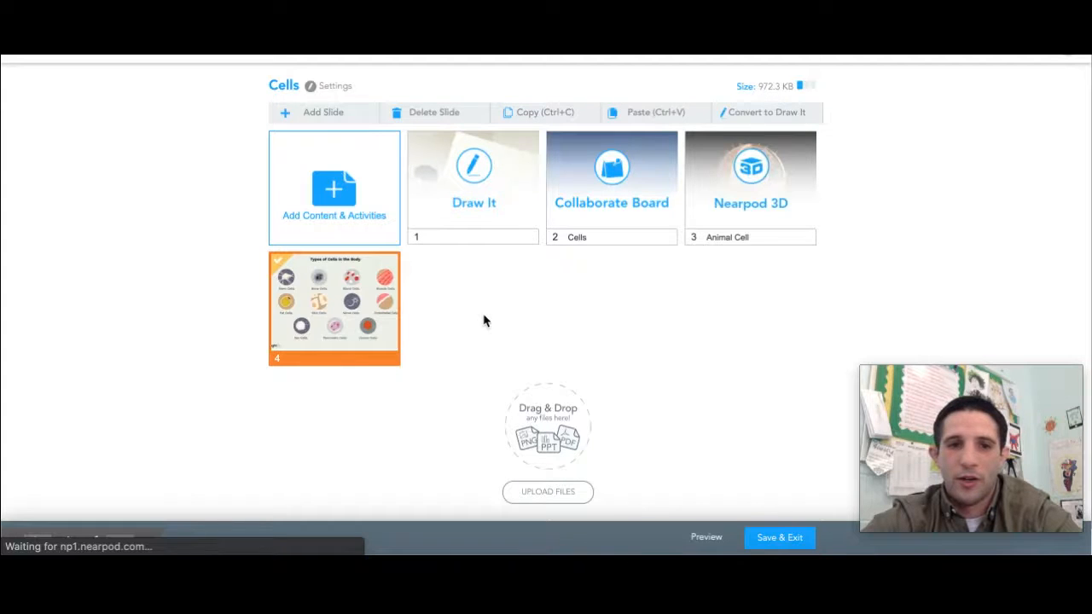
Step: Add another content slide after the cell types chart and give it the one-element layout
click(323, 117)
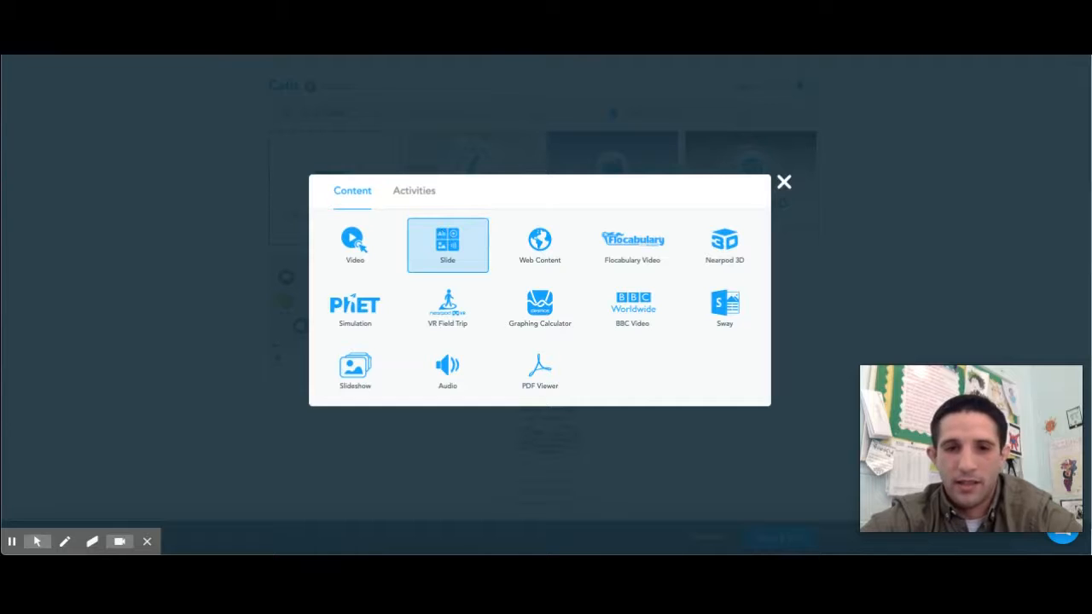
click(443, 249)
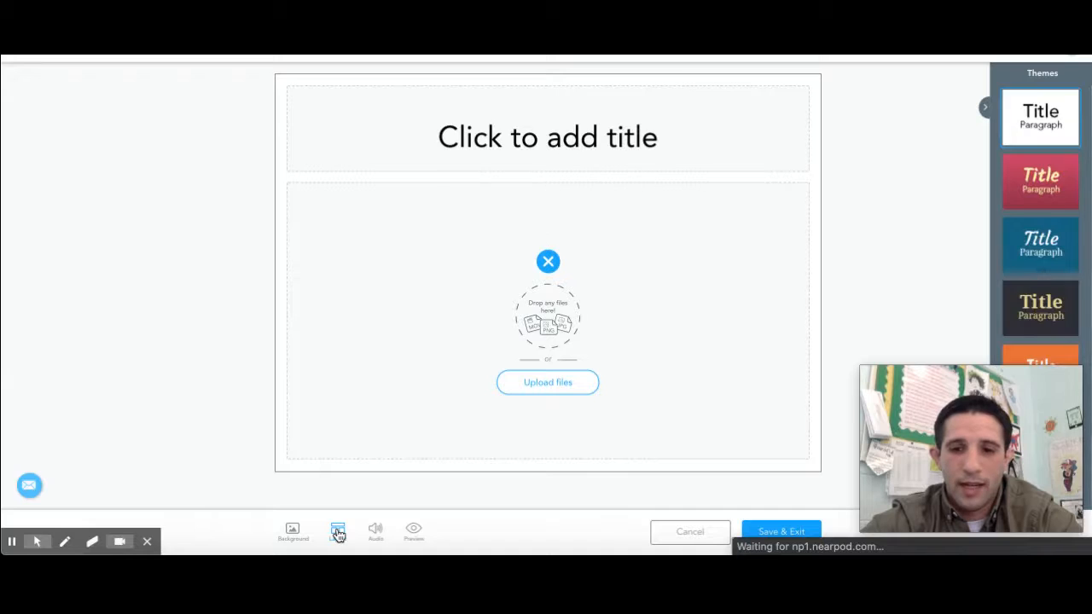
click(338, 532)
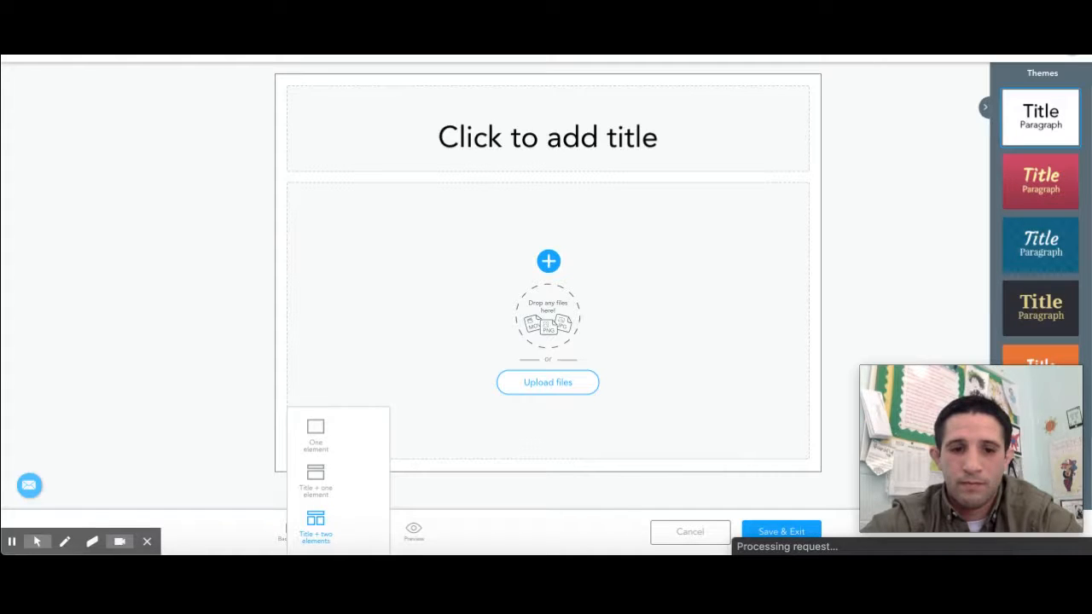
click(318, 426)
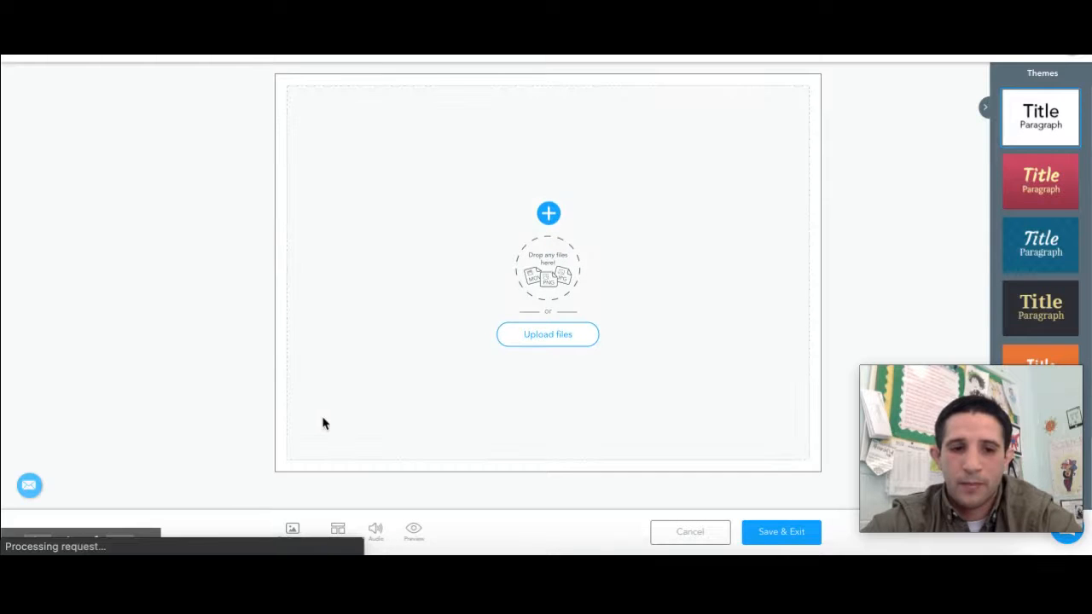
Step: Search the web images for "blank cell" to find a picture for the new slide
click(548, 220)
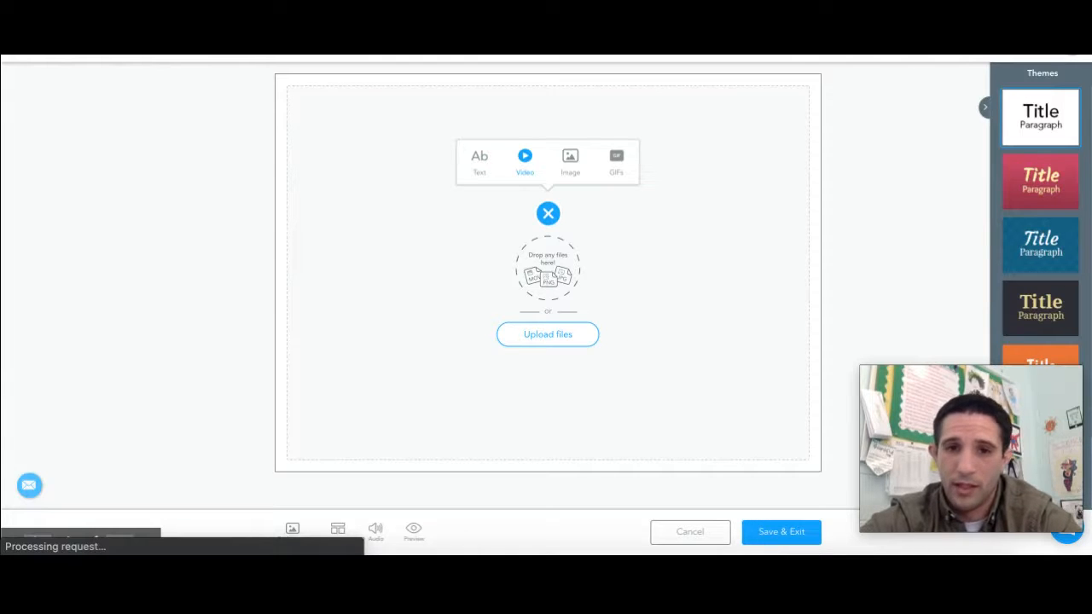
click(573, 168)
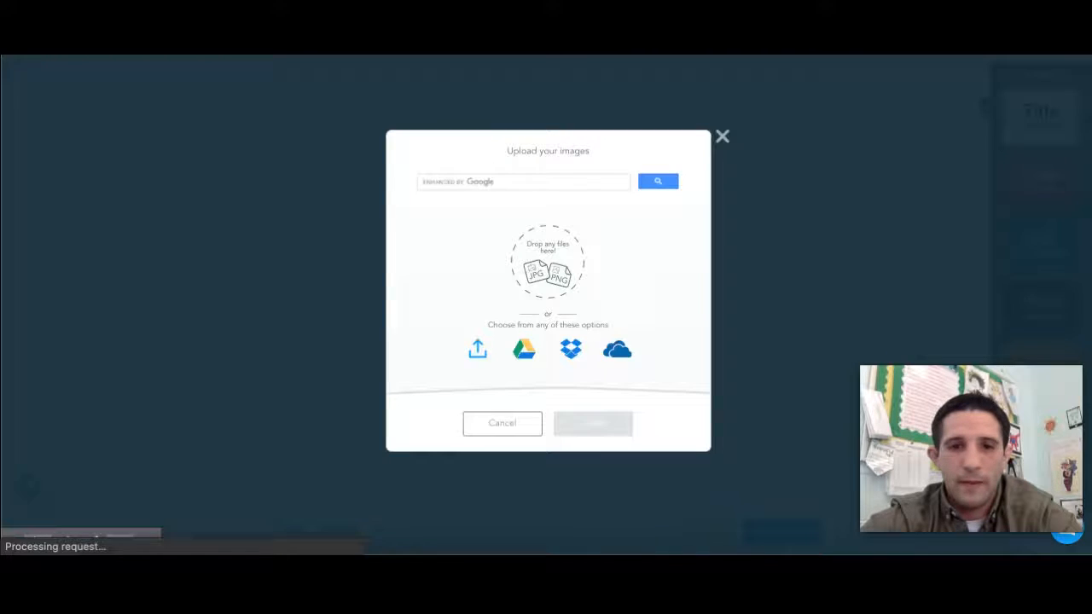
click(570, 184)
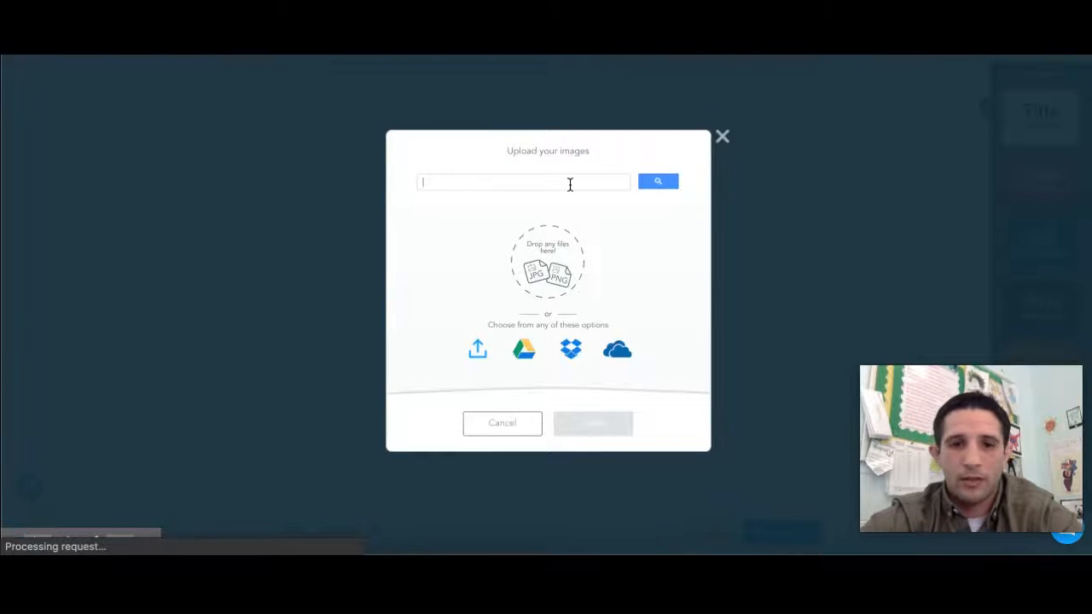
text(blank )
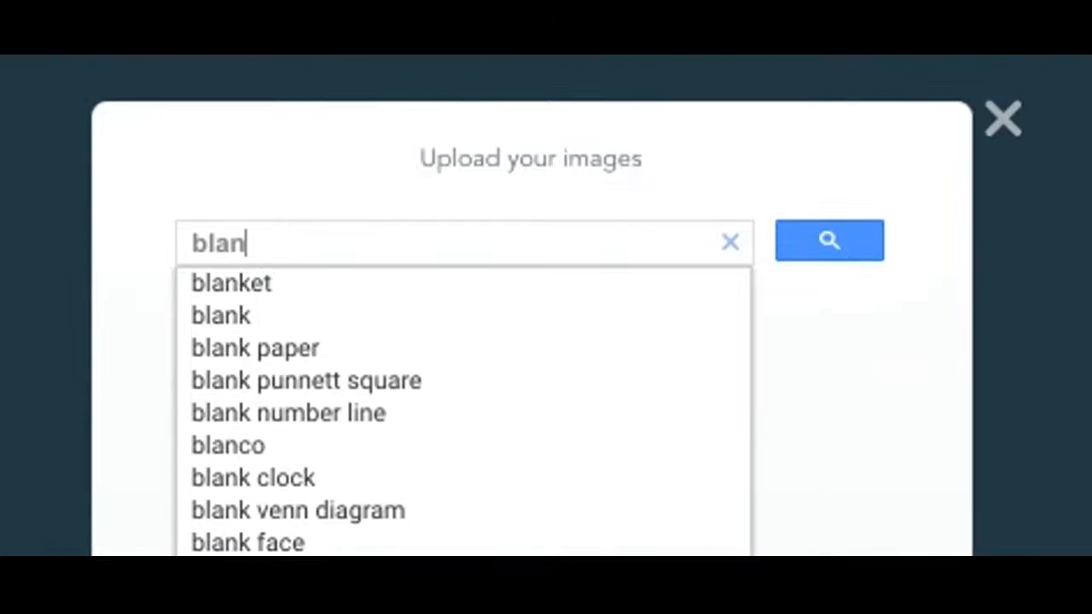
text(cell)
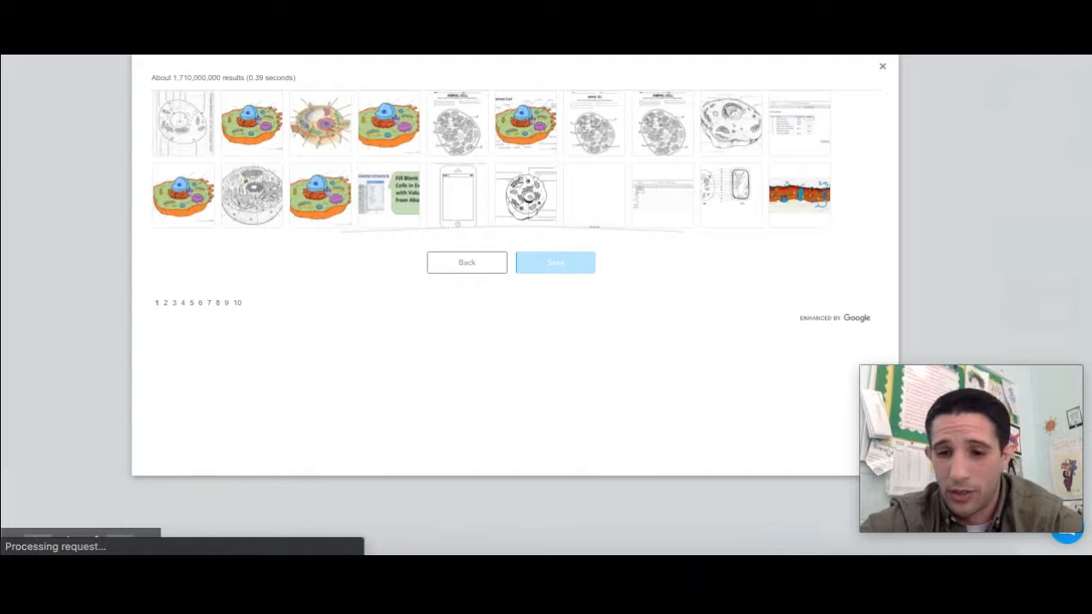
Step: Insert the coloured, unlabelled animal cell diagram with pointer lines from the results and save the slide
click(242, 127)
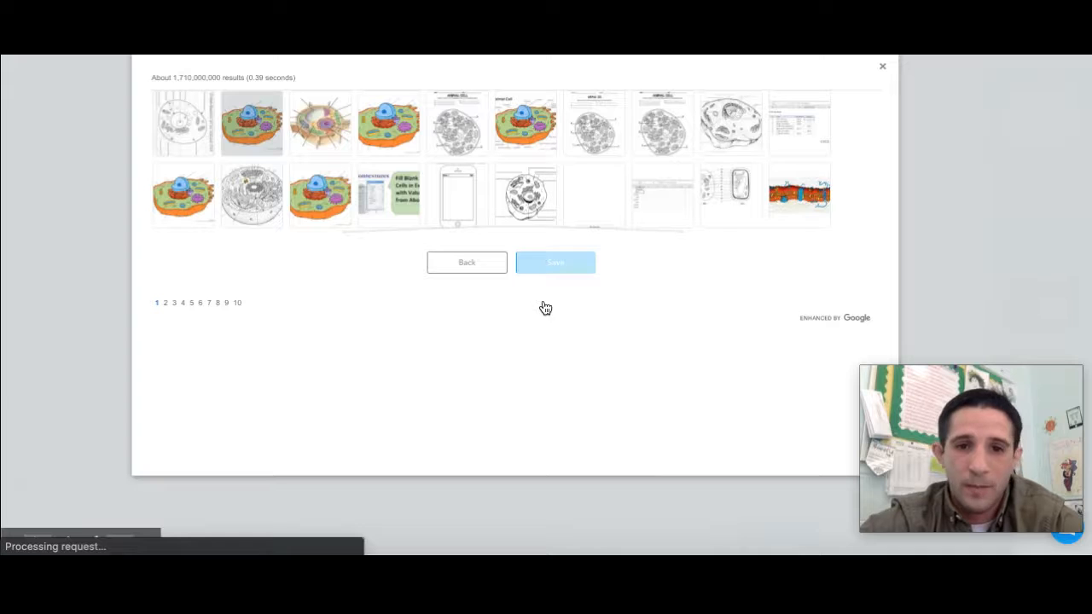
click(554, 276)
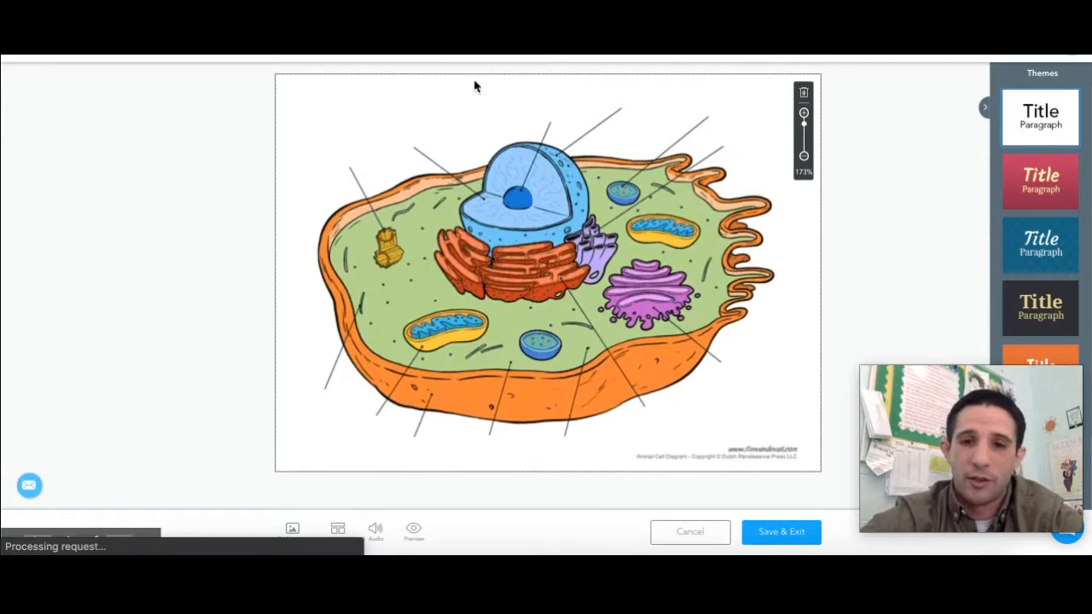
click(783, 532)
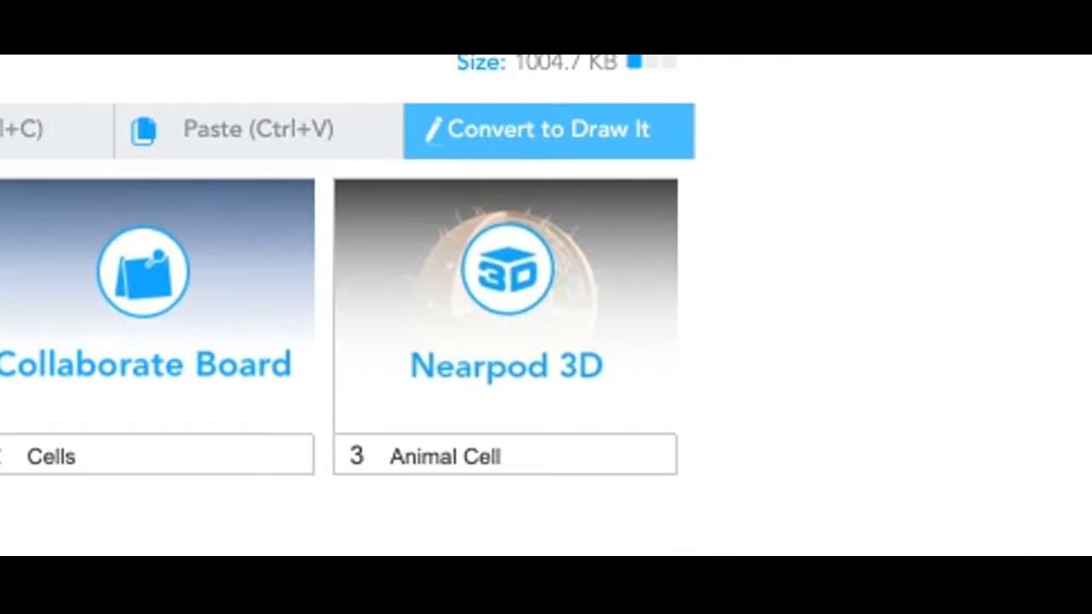
Step: Convert the unlabelled animal cell diagram slide into a Draw It activity without keeping a copy of the original
click(492, 129)
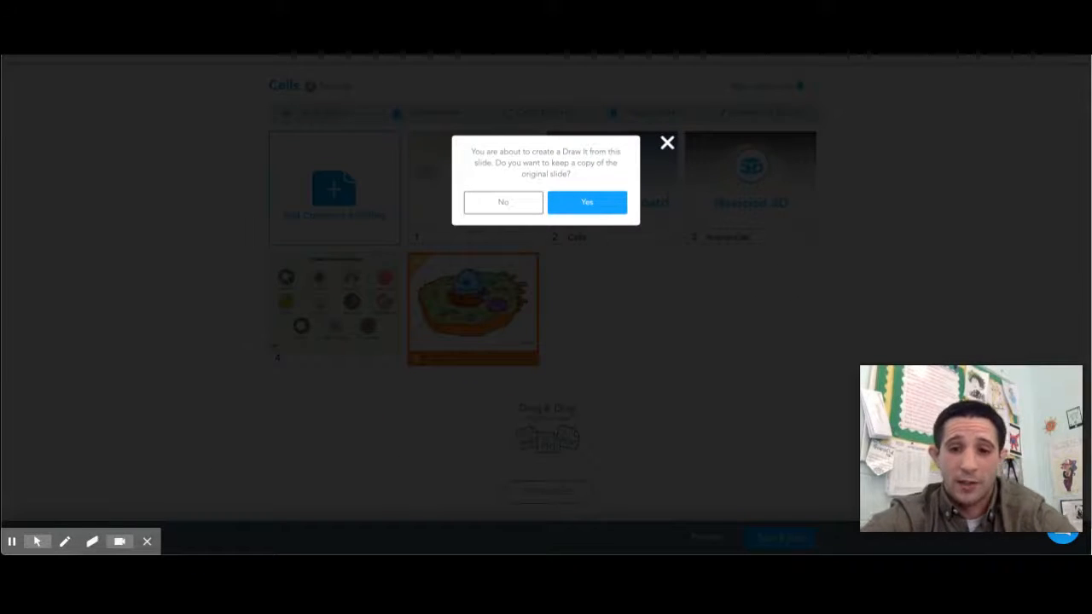
click(521, 206)
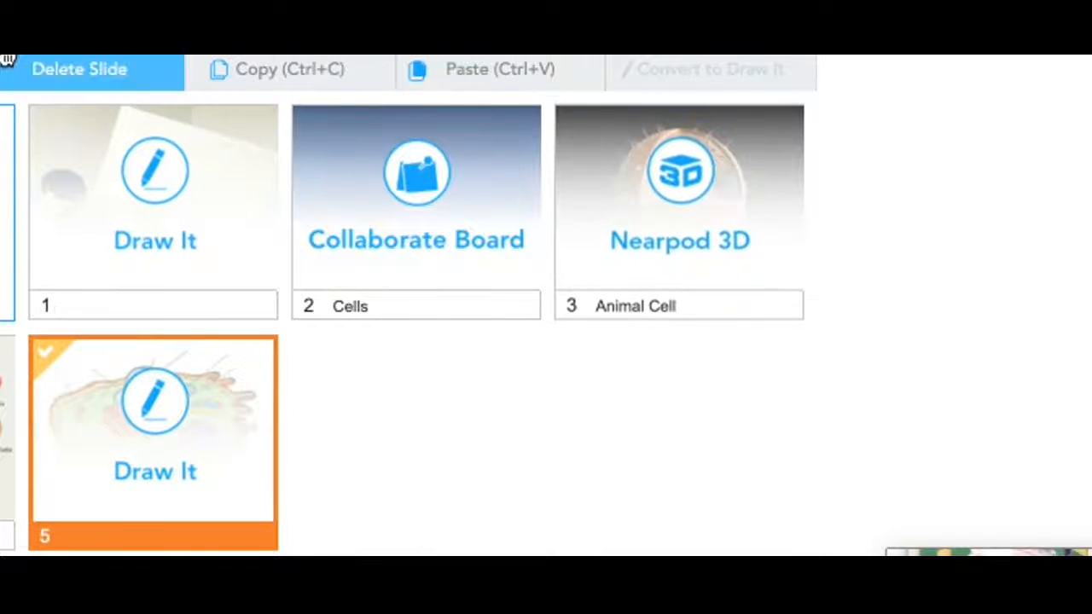
Step: Add another content slide after the cell diagram activity and title it "Rate Your Learning"
click(325, 112)
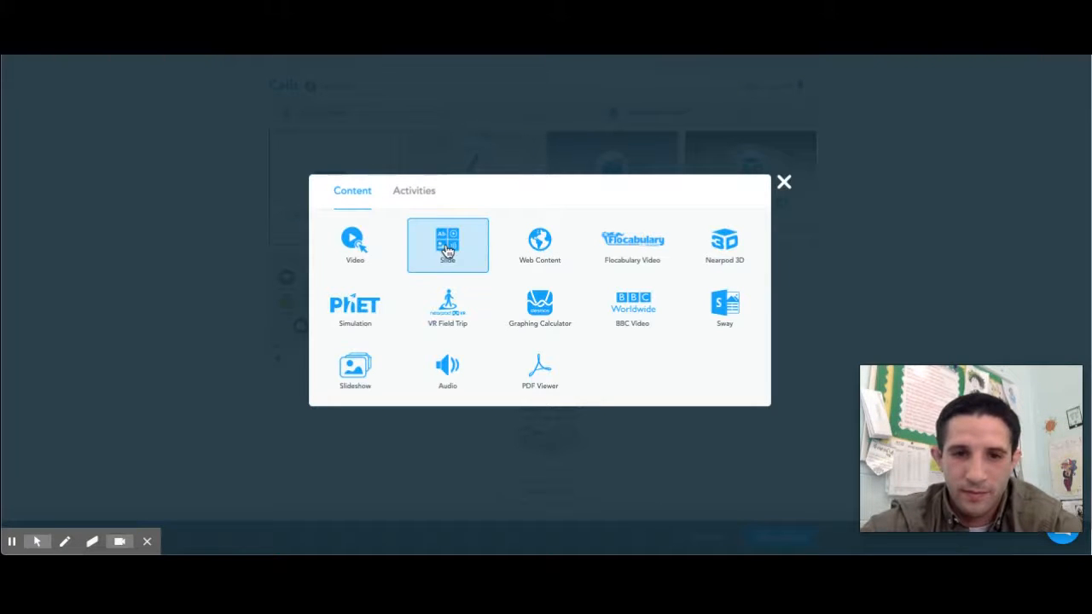
click(447, 249)
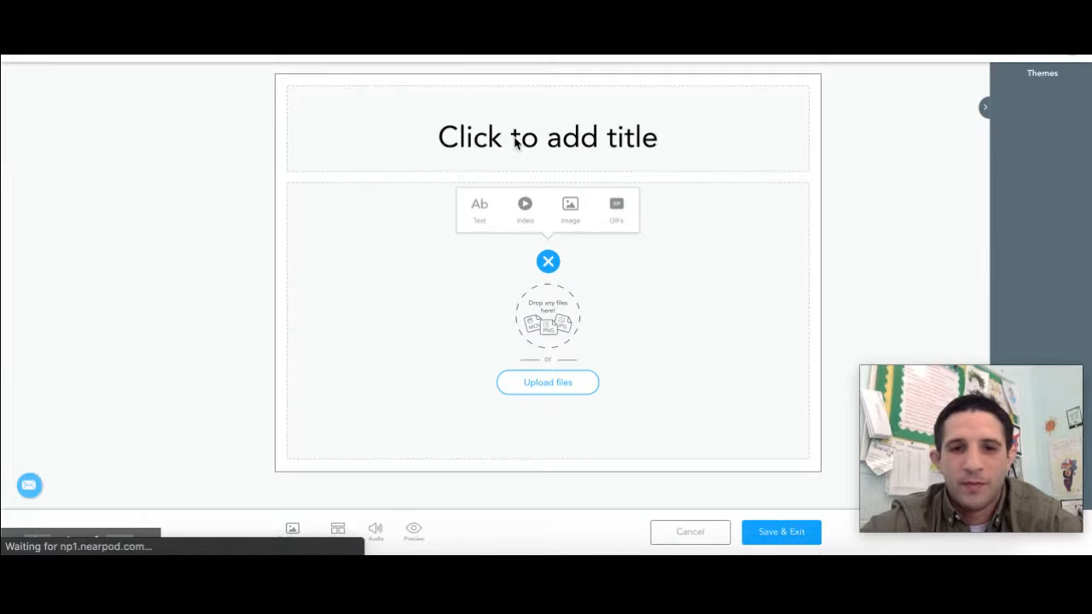
click(547, 139)
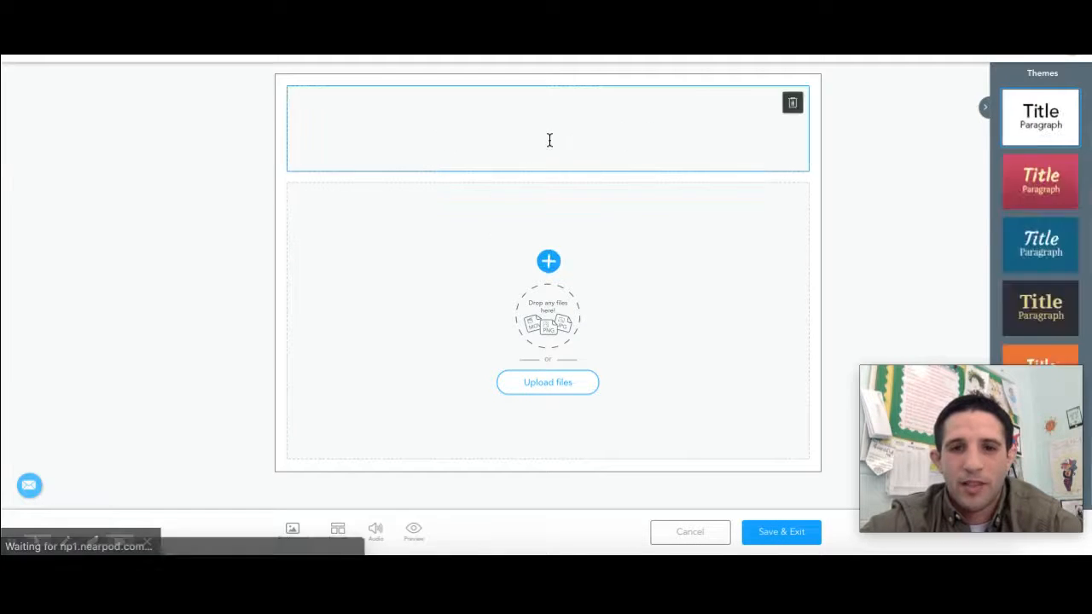
text(Rate o)
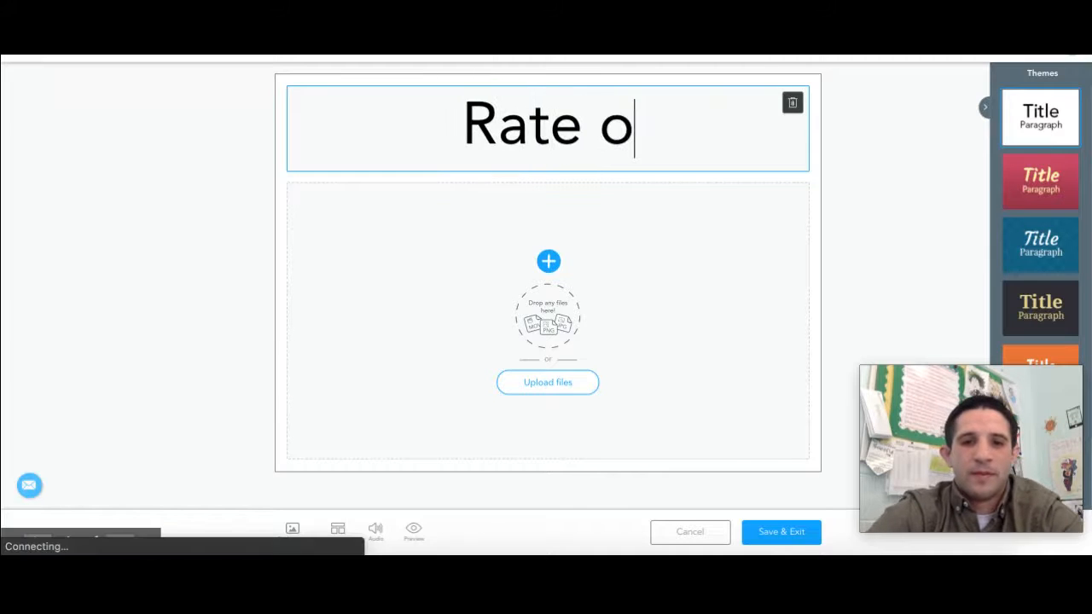
key(BackSpace)
text(your)
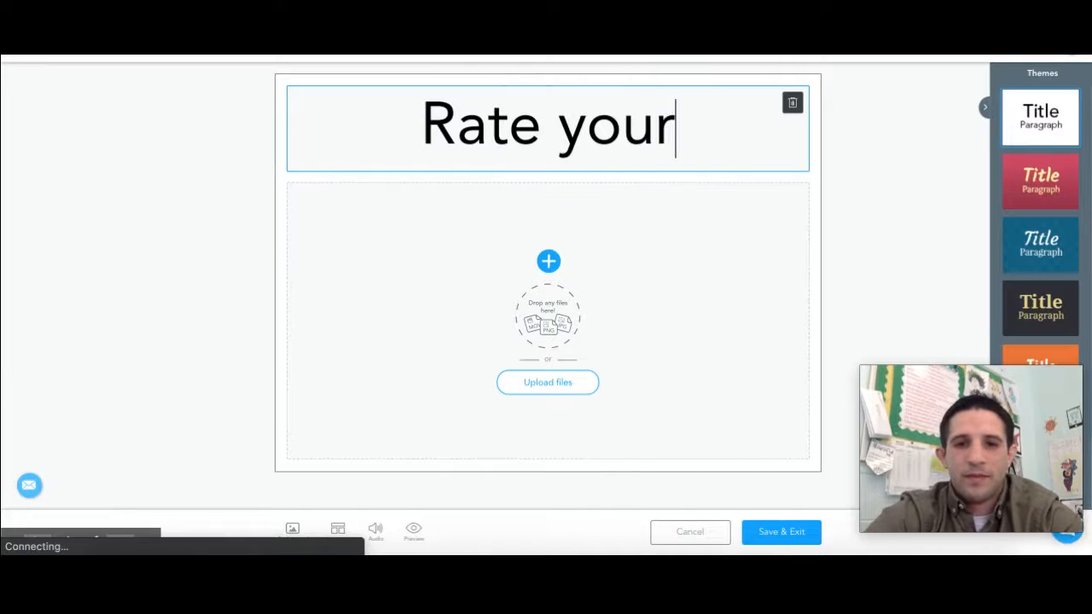
key(BackSpace)
key(BackSpace)
key(BackSpace)
key(BackSpace)
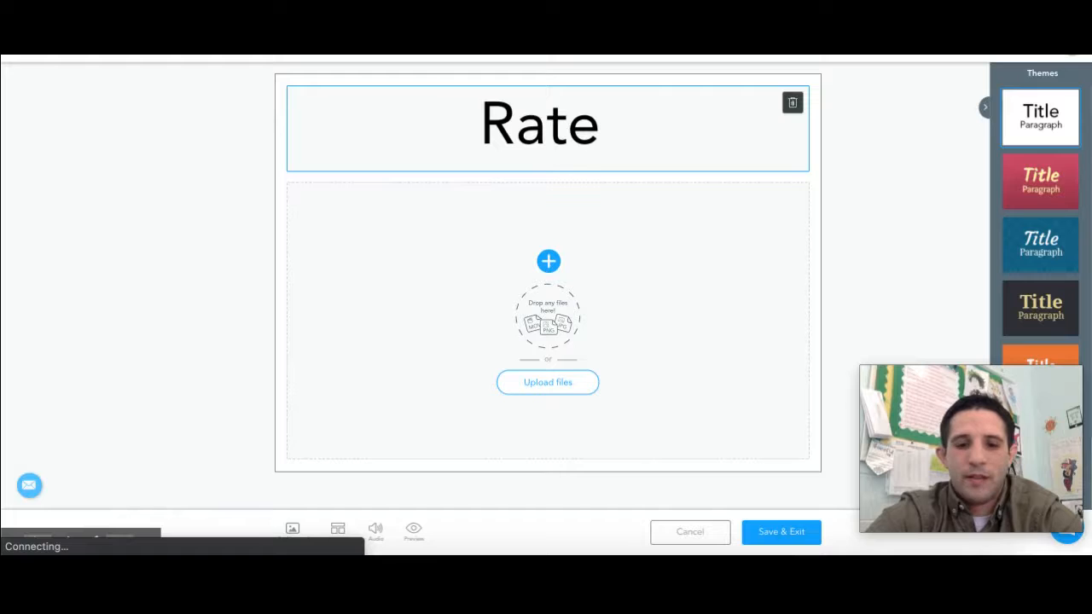
text(Your Lear)
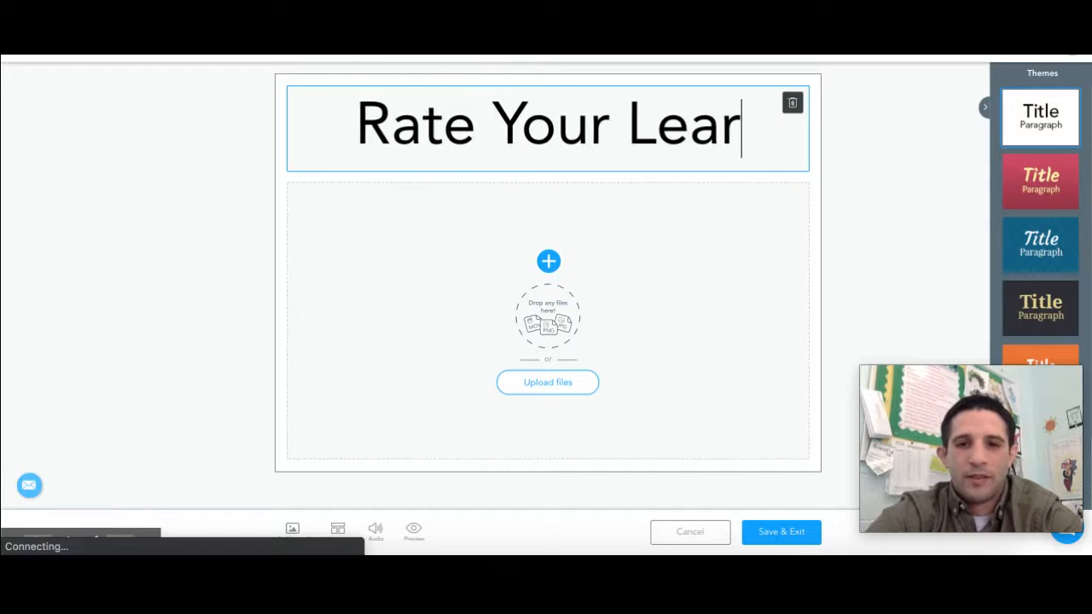
text(ning)
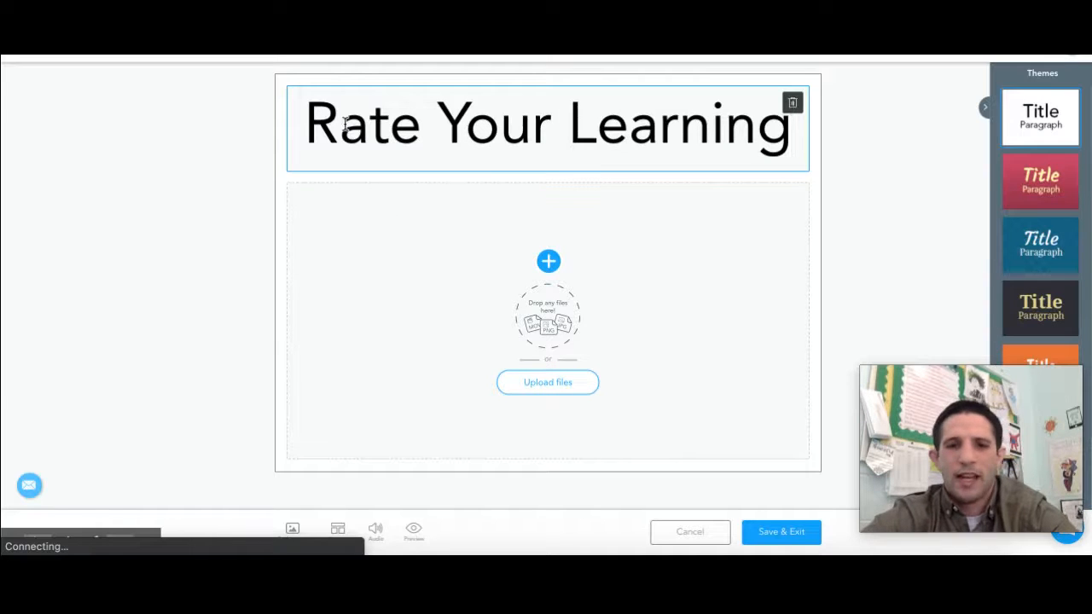
click(311, 123)
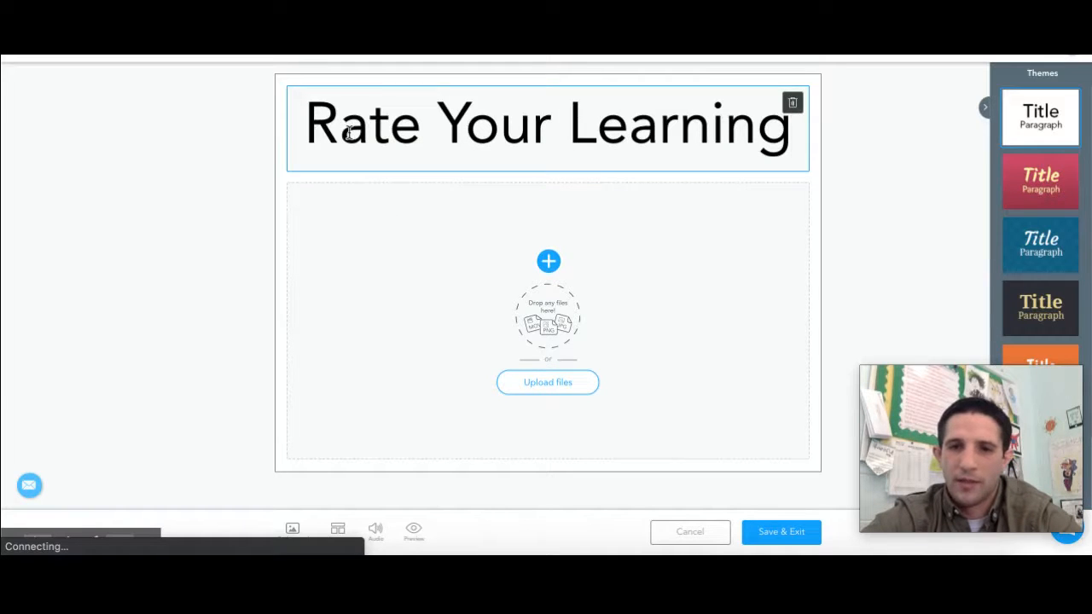
key(Return)
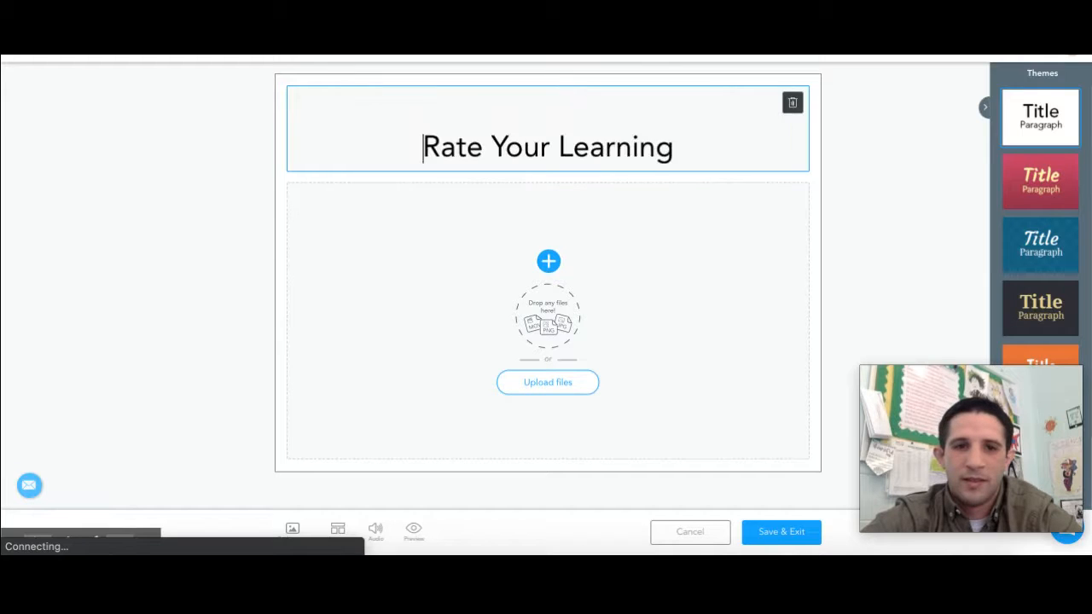
key(BackSpace)
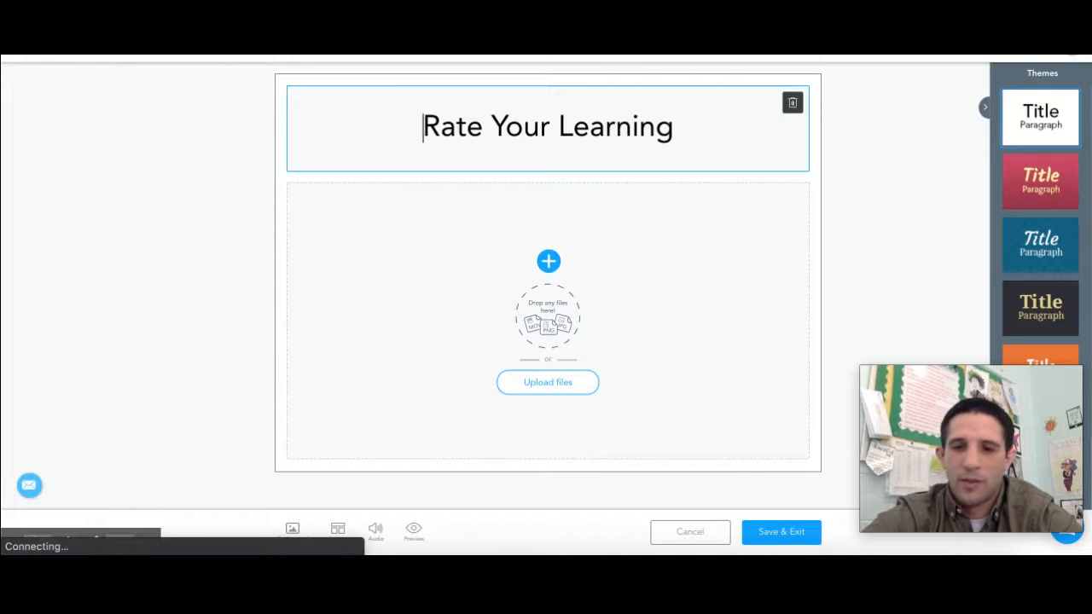
text(Rate Your Learning)
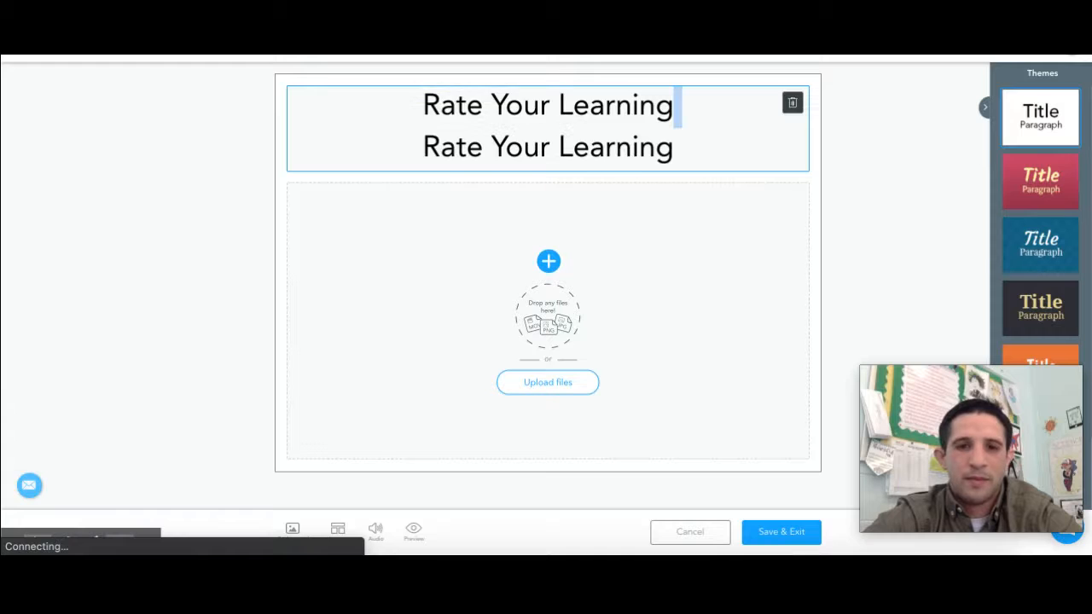
key(super+z)
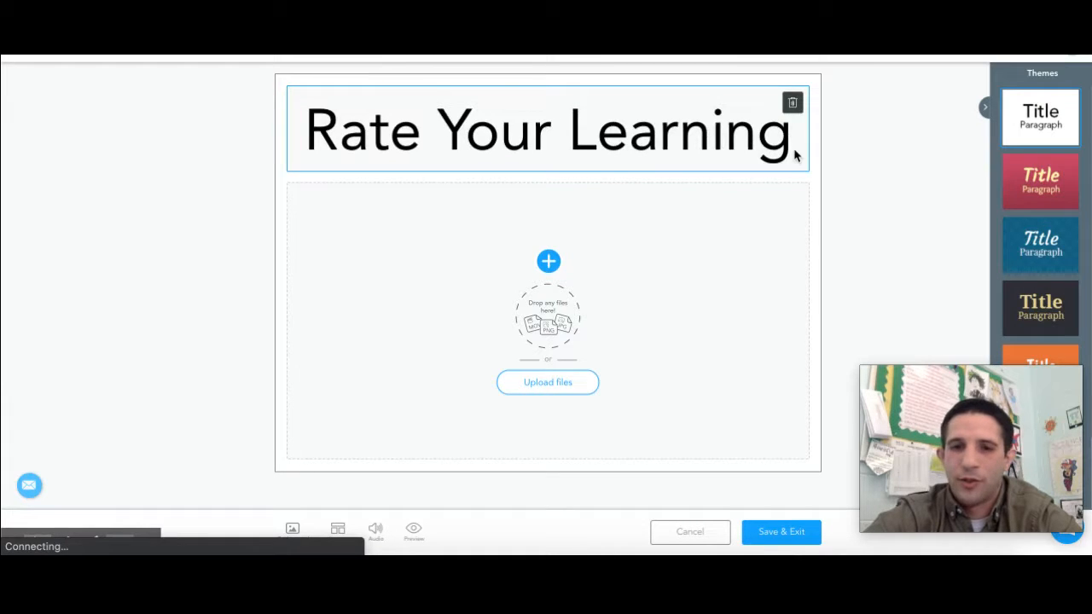
Step: Shrink the "Rate Your Learning" title text by adding a line break after it and removing it again
key(Return)
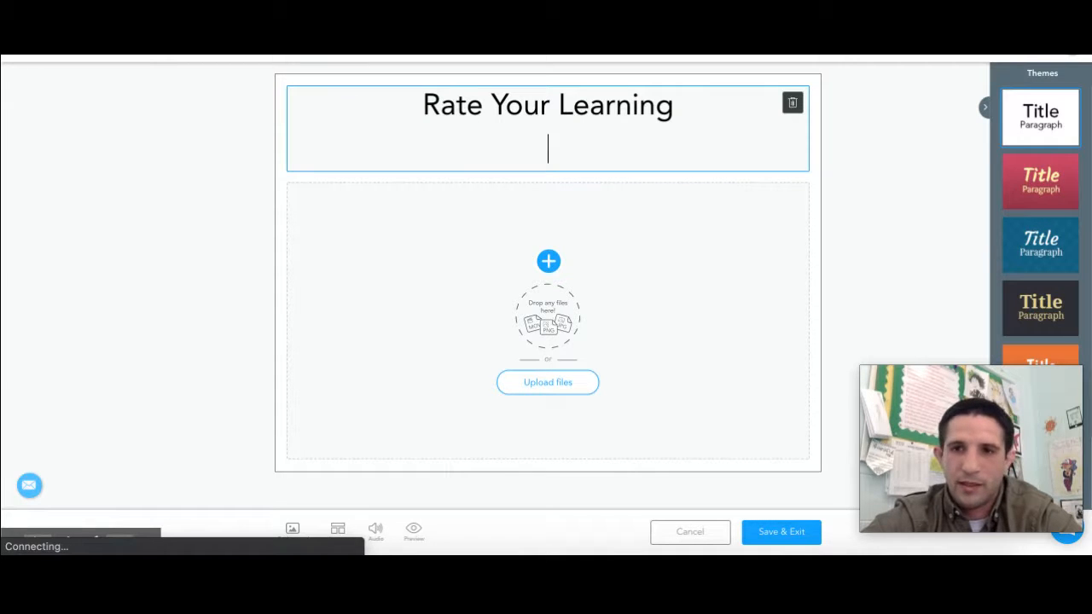
click(429, 110)
key(BackSpace)
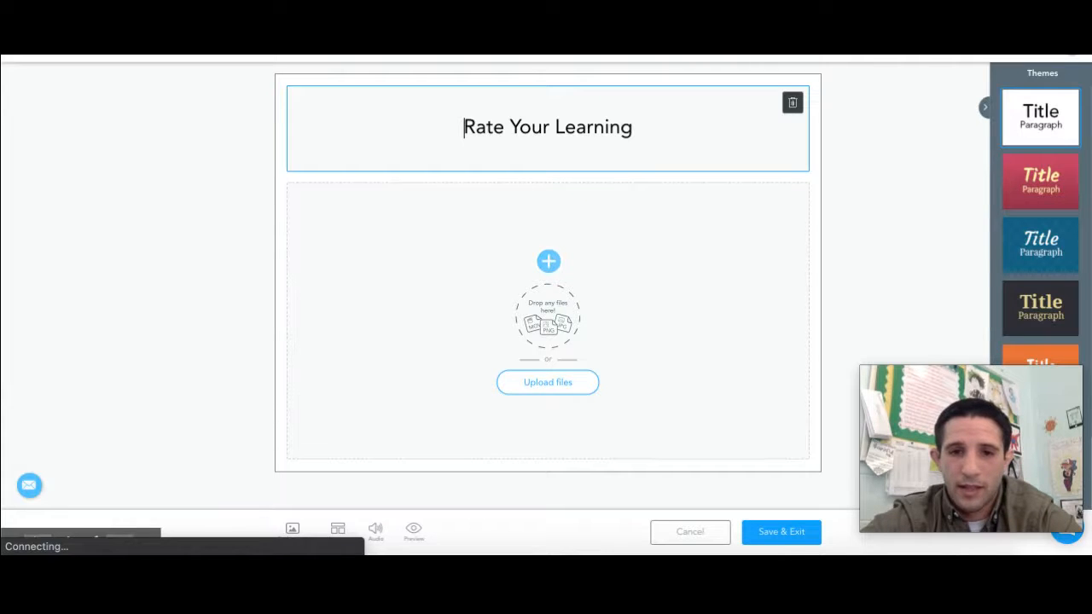
Step: Search the web images for a learning poll picture to fill the slide's content area
click(549, 261)
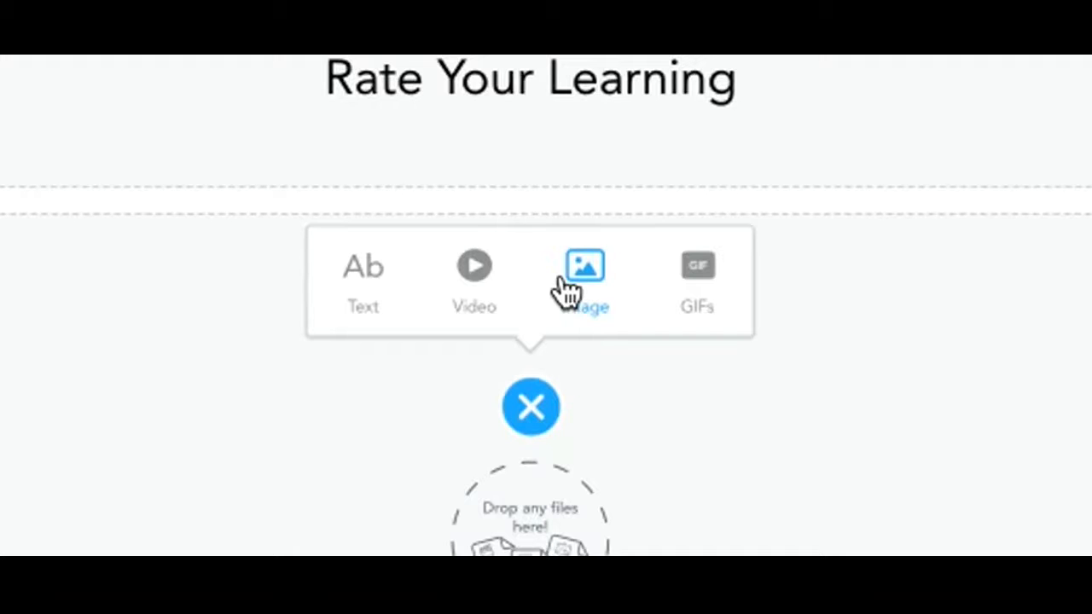
click(561, 288)
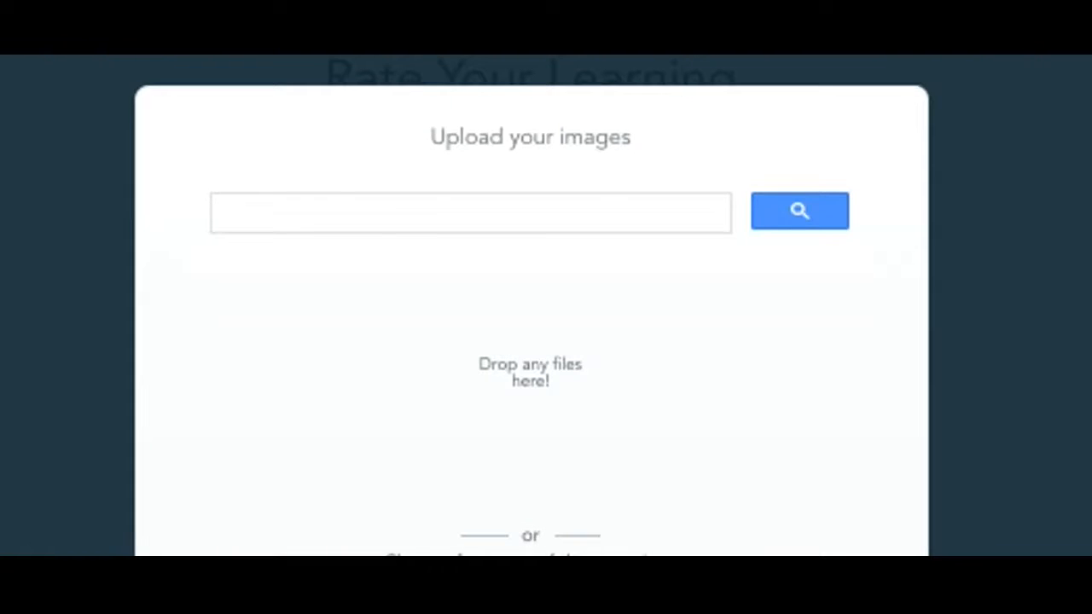
click(611, 202)
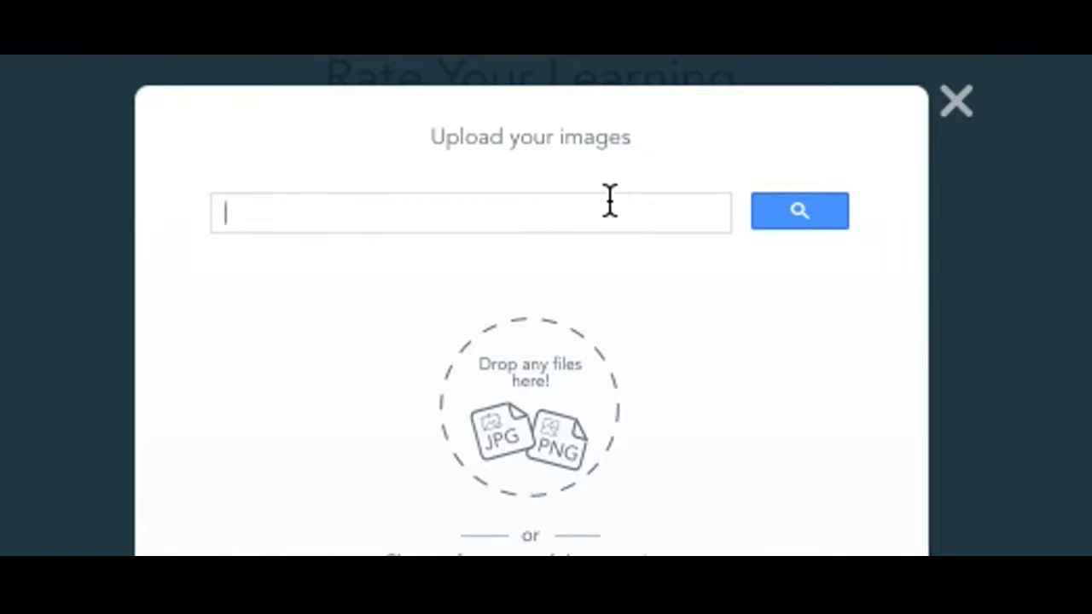
text(r)
key(BackSpace)
text(learning po)
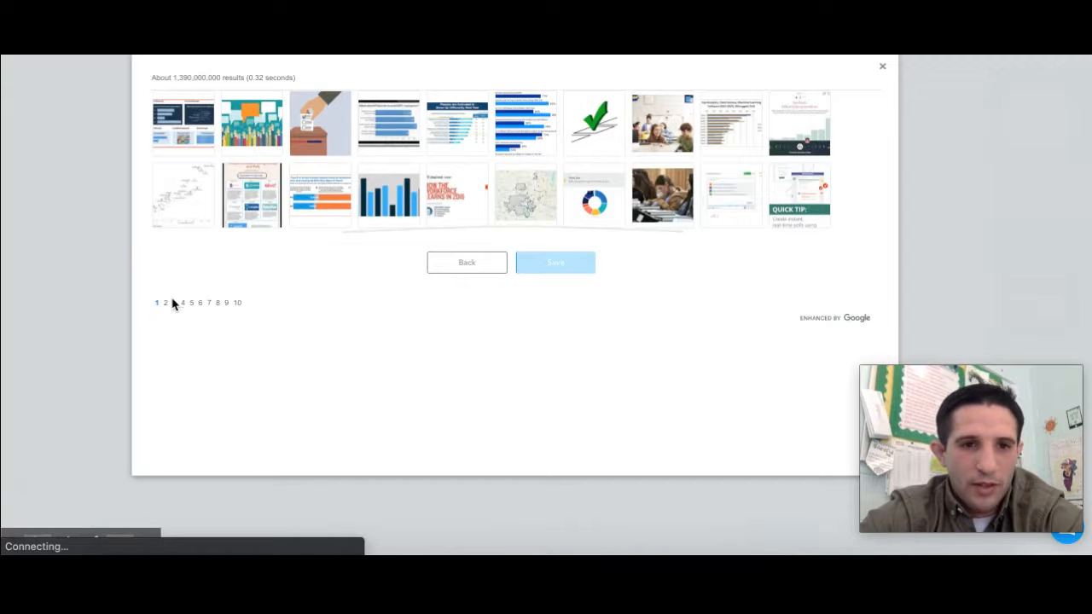
Step: Insert the illustration of raised hands with speech bubbles below the title and save the slide
click(252, 124)
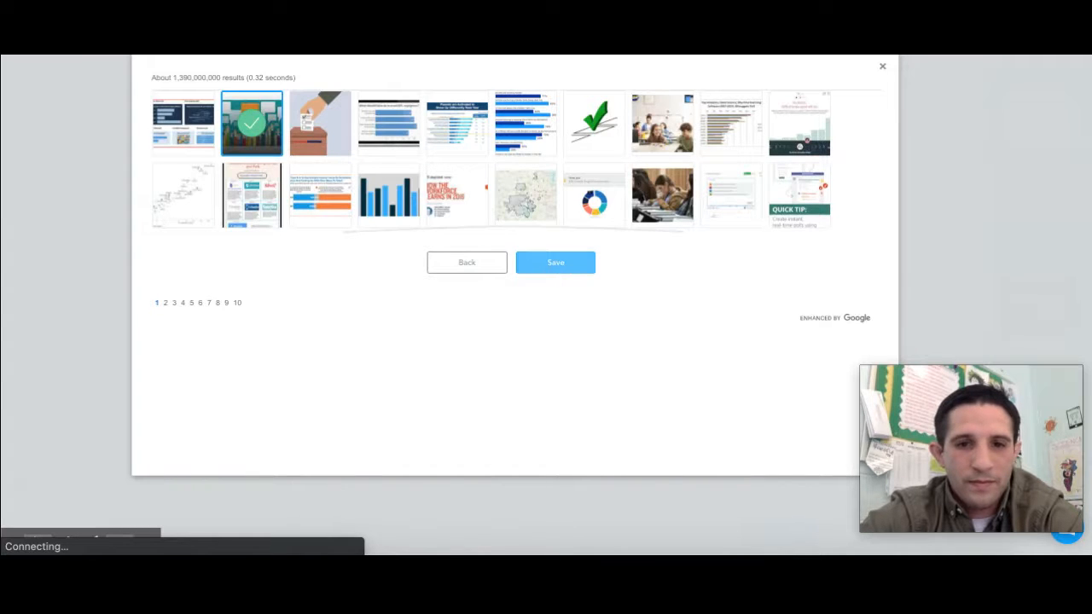
click(572, 266)
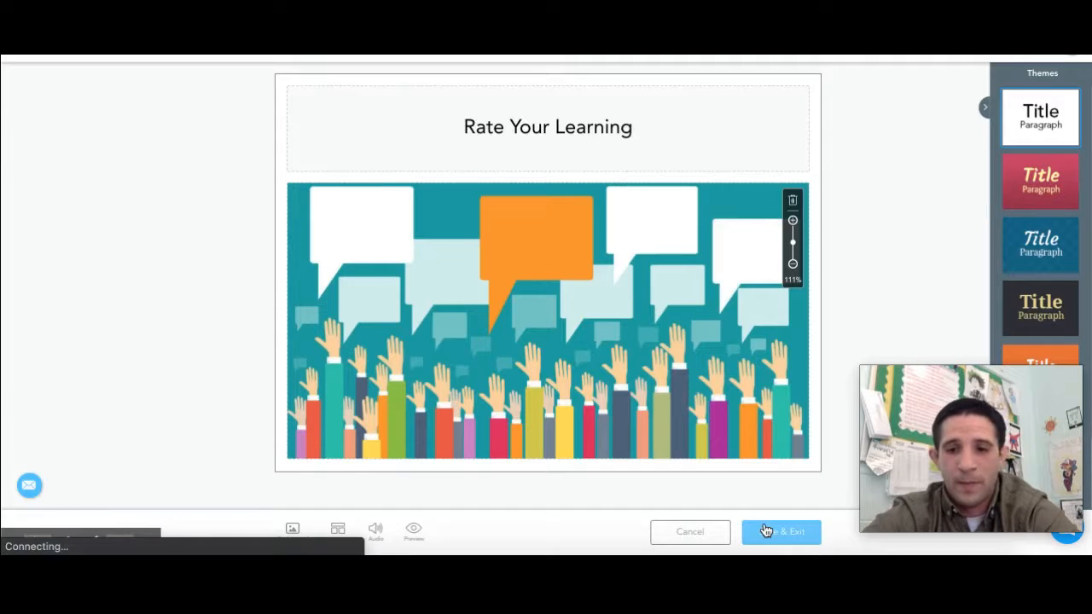
click(766, 531)
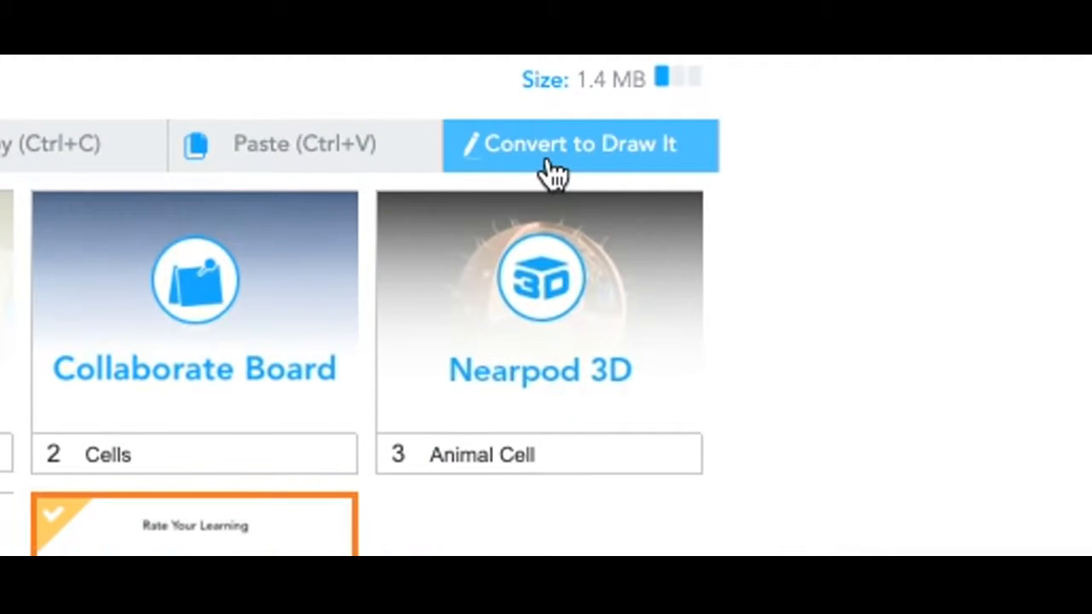
Step: Convert the "Rate Your Learning" slide into a Draw It activity without keeping a copy of the original
click(552, 174)
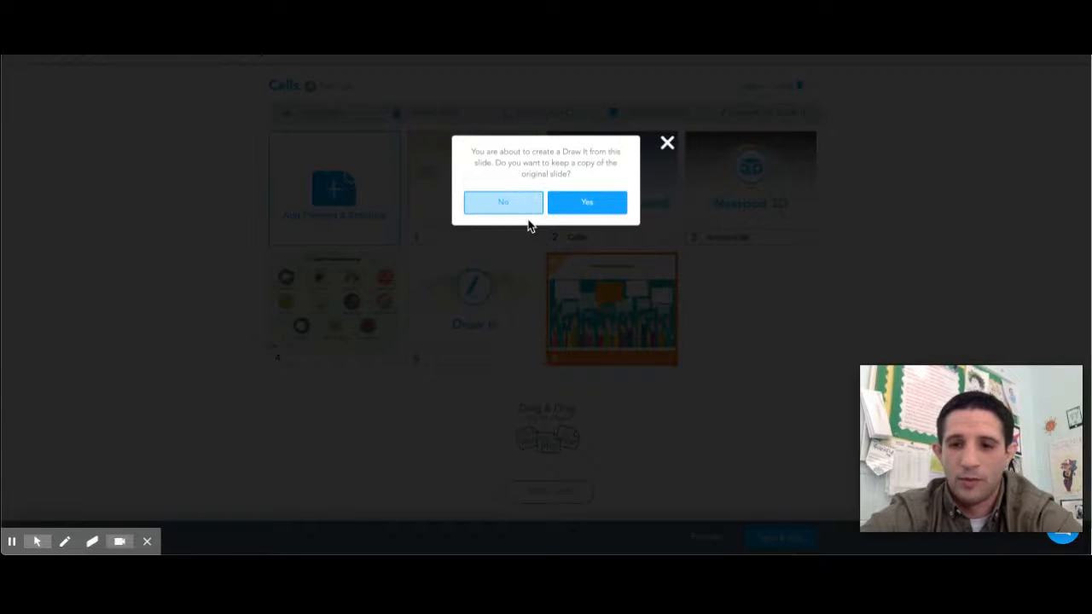
click(526, 211)
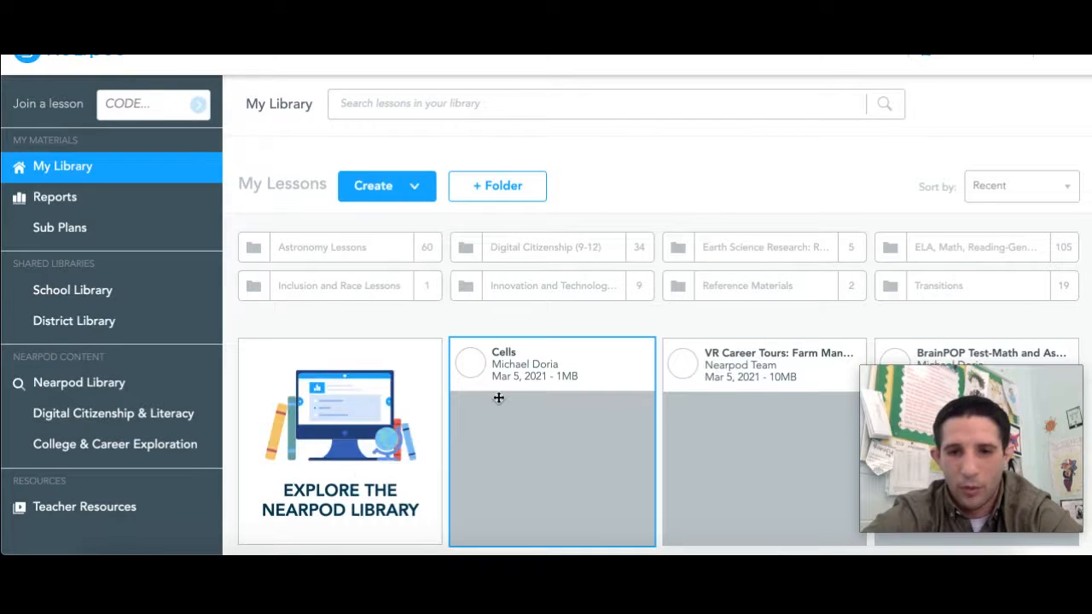
Step: Bring up the launch options of the Cells lesson in My Library
mouse_move(498, 395)
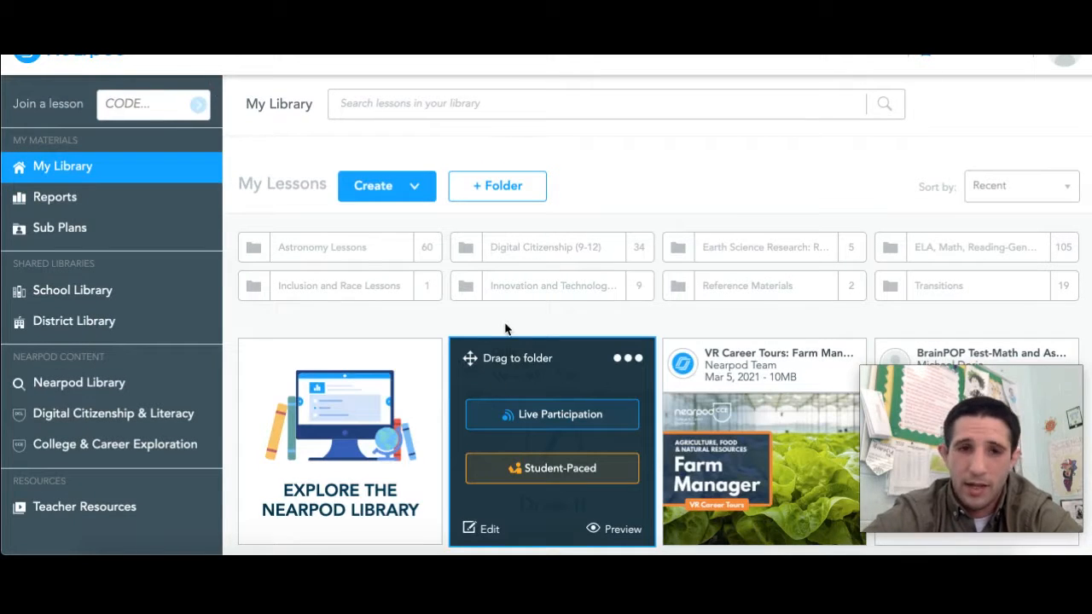
scroll(505, 329, down, 1)
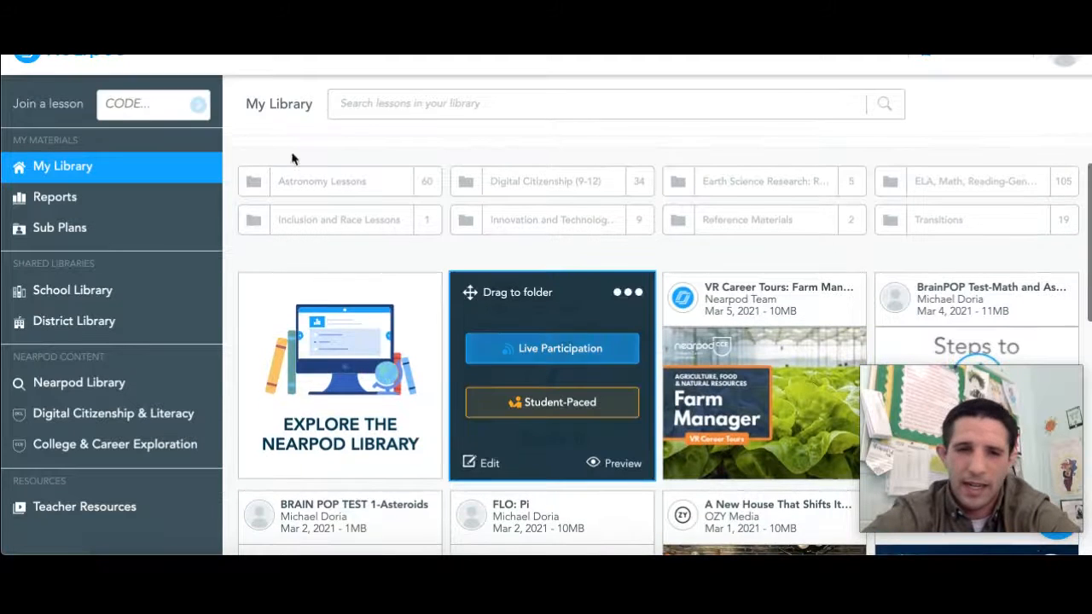